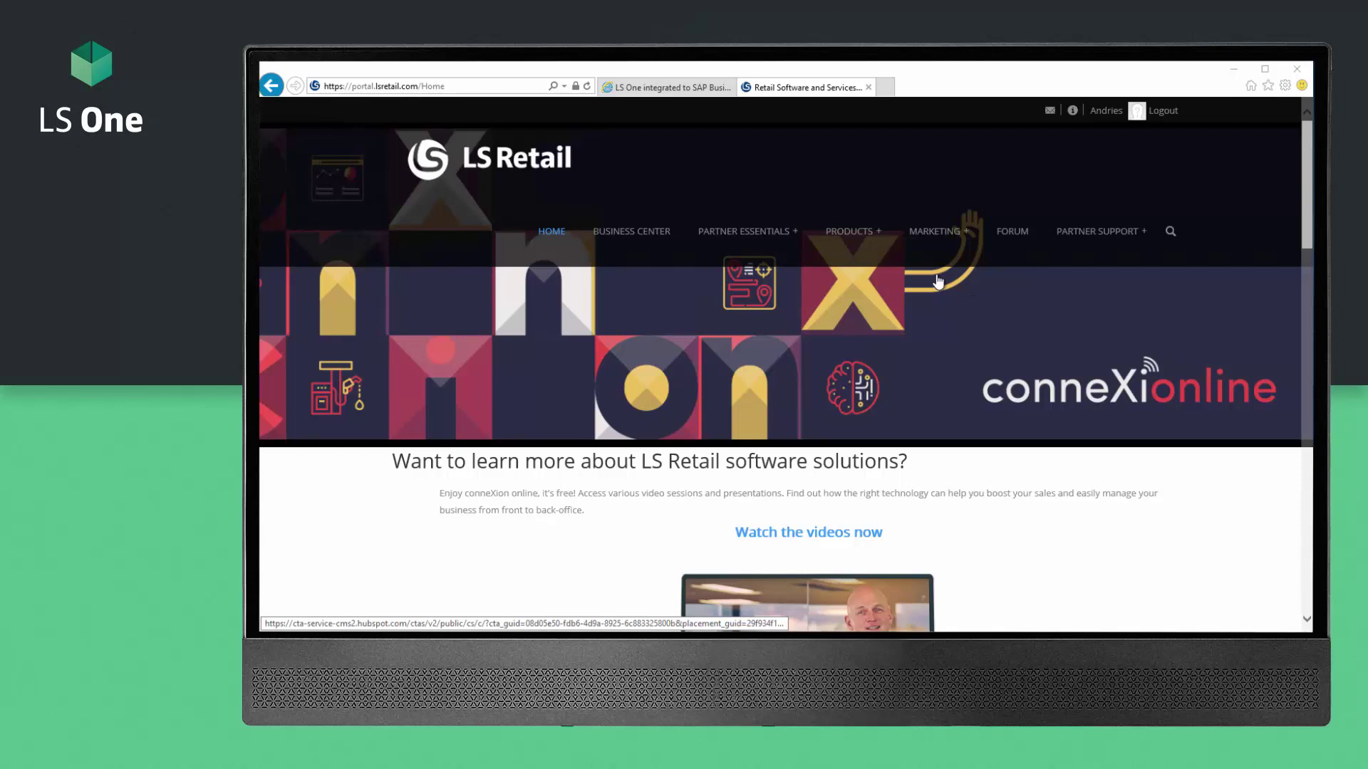
# Reveal the LS One Downloads and Documentation links under Products on the partner portal.
pyautogui.moveTo(867, 238)
pyautogui.moveTo(866, 313)
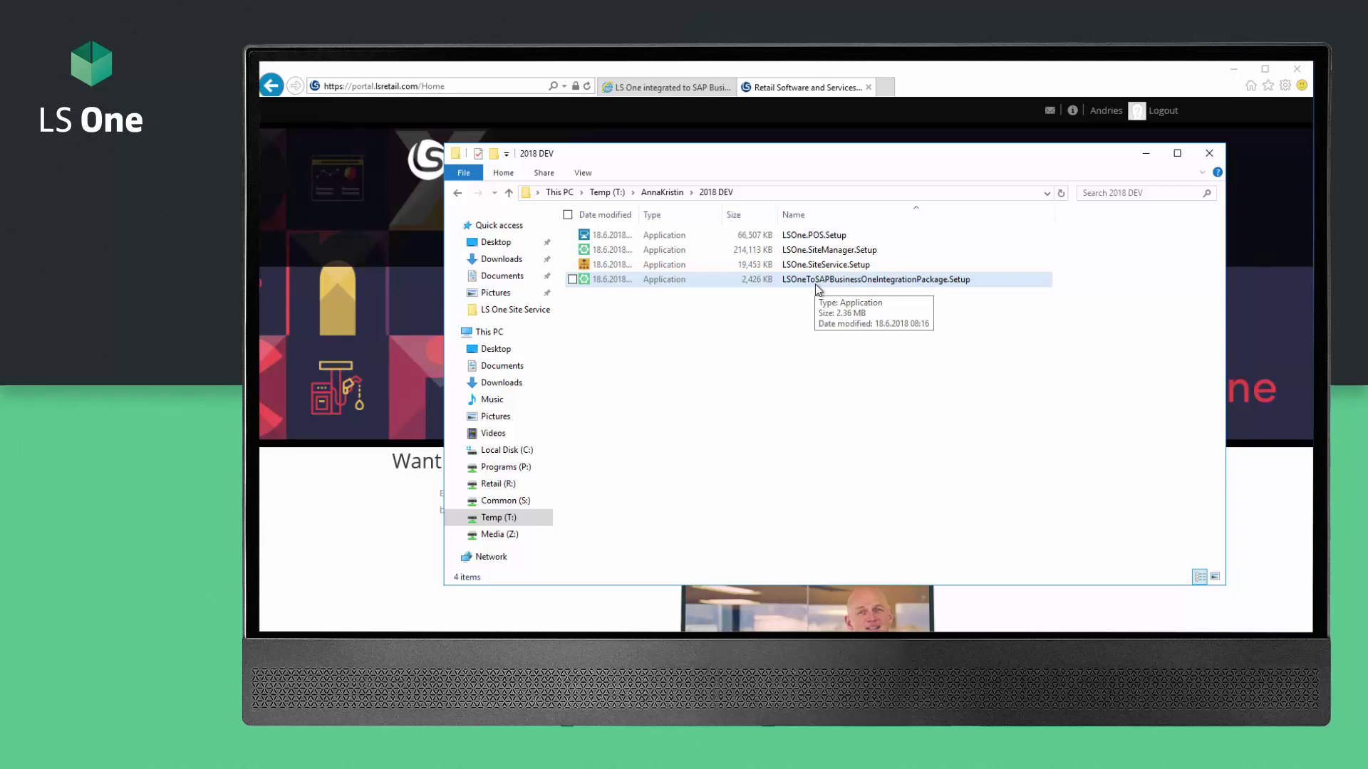
# Bring the LS Retail Partner Portal browser window back in front of File Explorer.
pyautogui.click(666, 68)
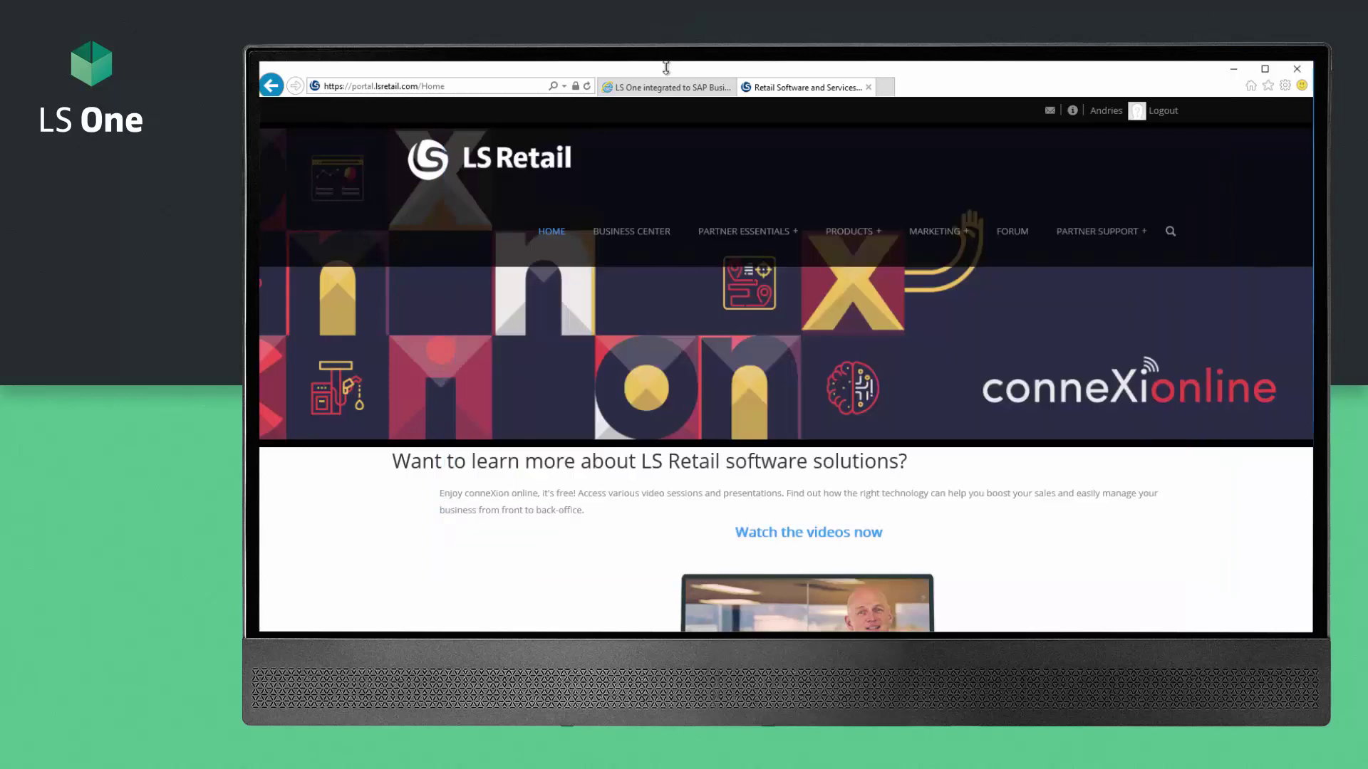
# Switch to the LS One integrated to SAP Business One tab and open the empty Retail items list.
pyautogui.click(666, 86)
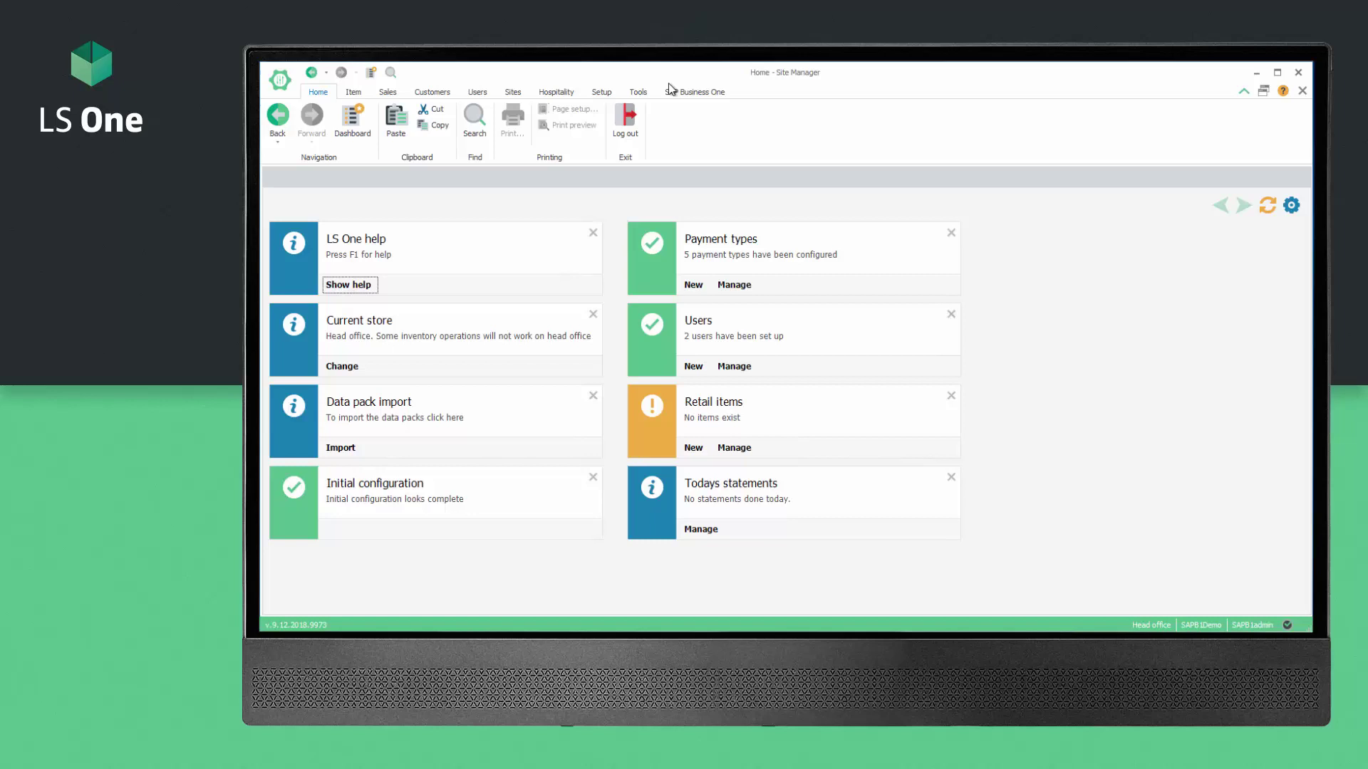
pyautogui.click(349, 95)
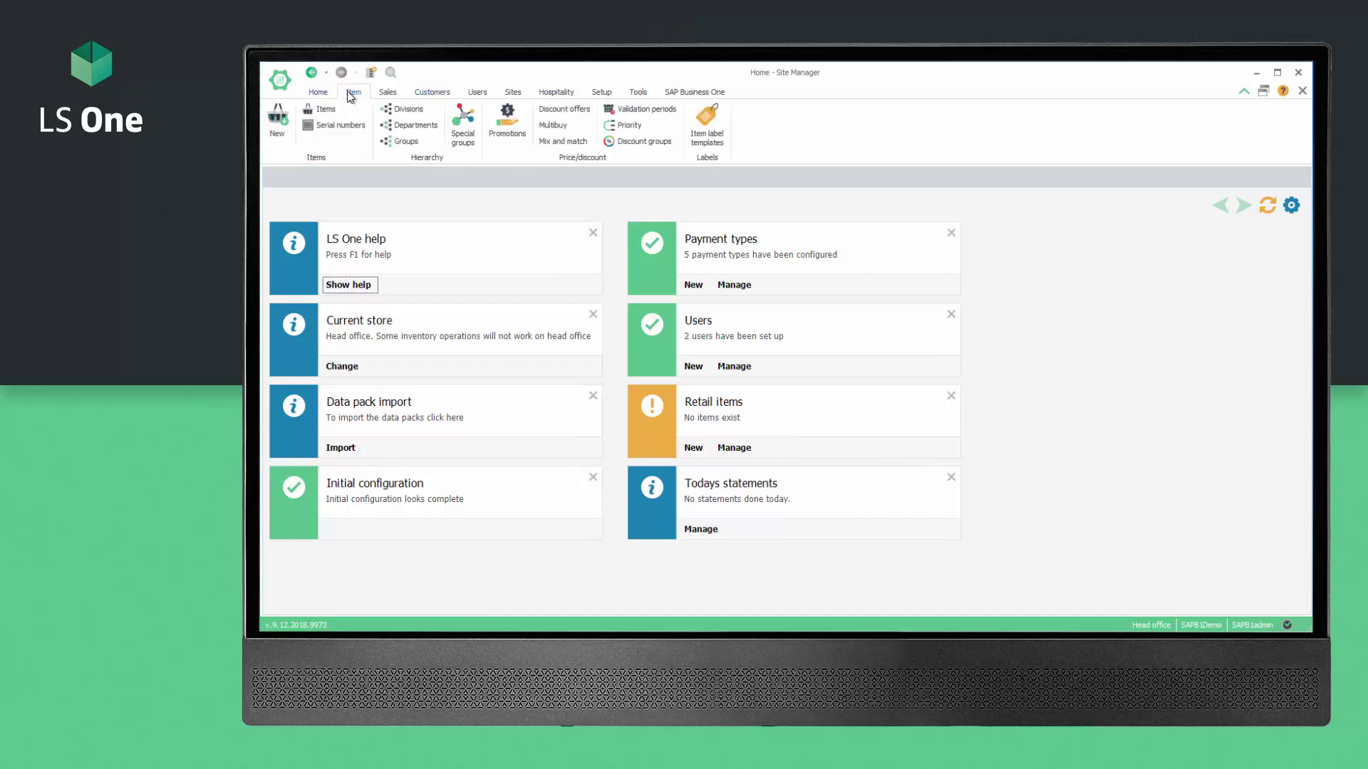
pyautogui.click(323, 113)
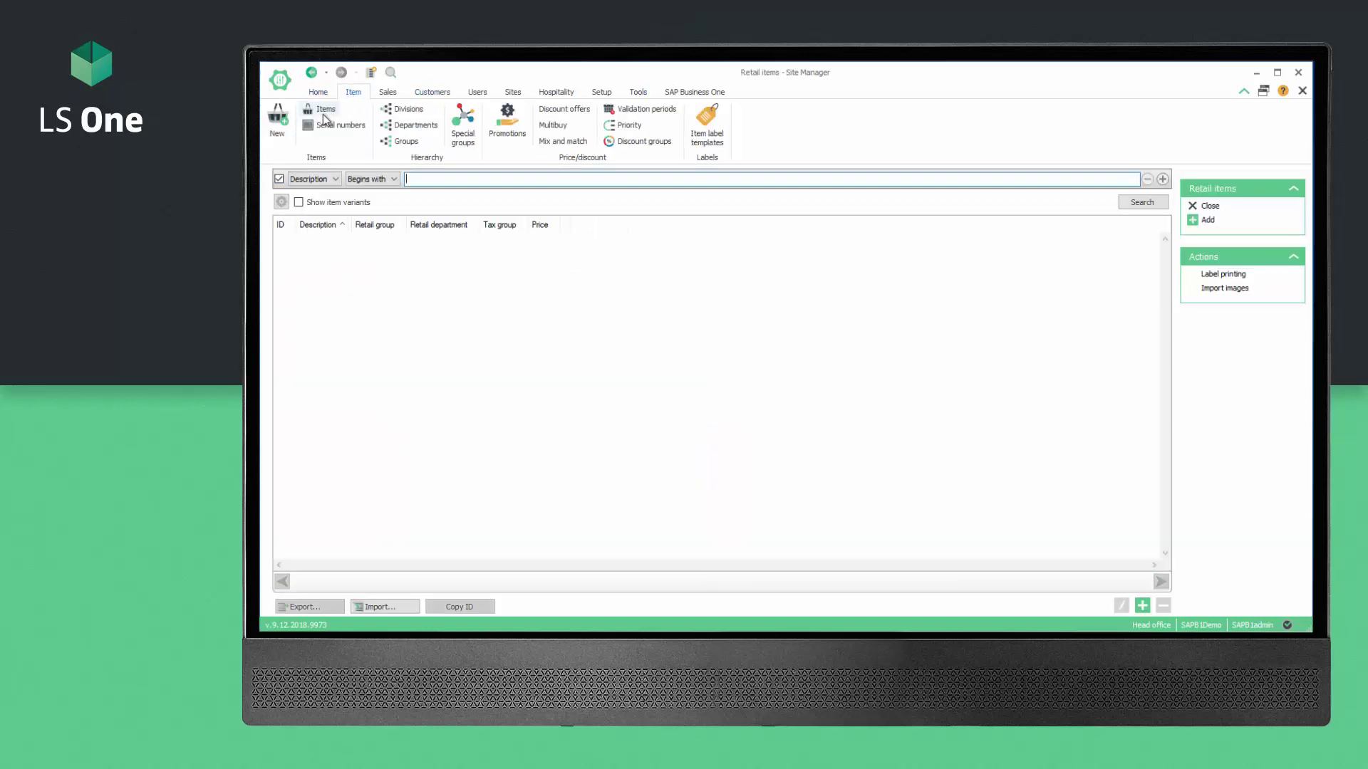
# Connect to SAP Business One using the pasted integration framework URL and company OEC Computers UK, testing successfully.
pyautogui.click(718, 94)
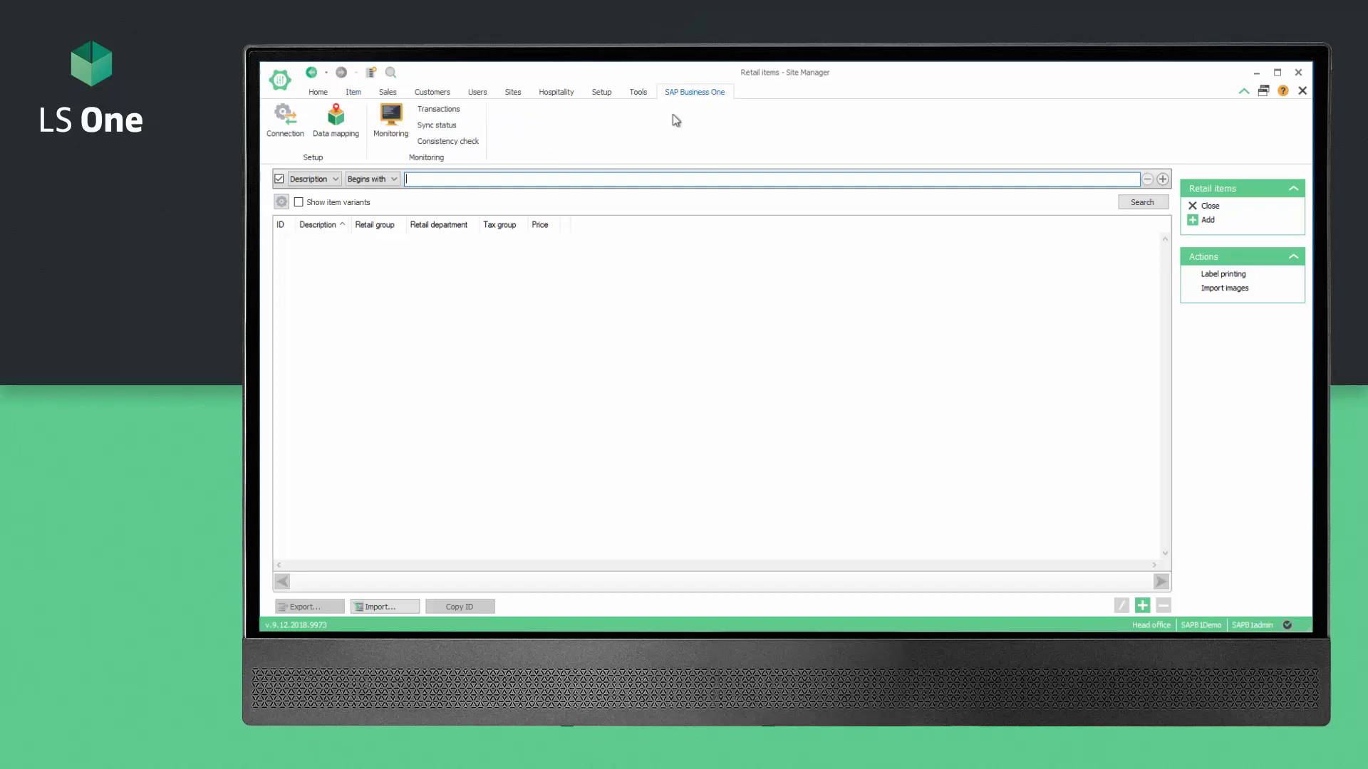
pyautogui.click(293, 124)
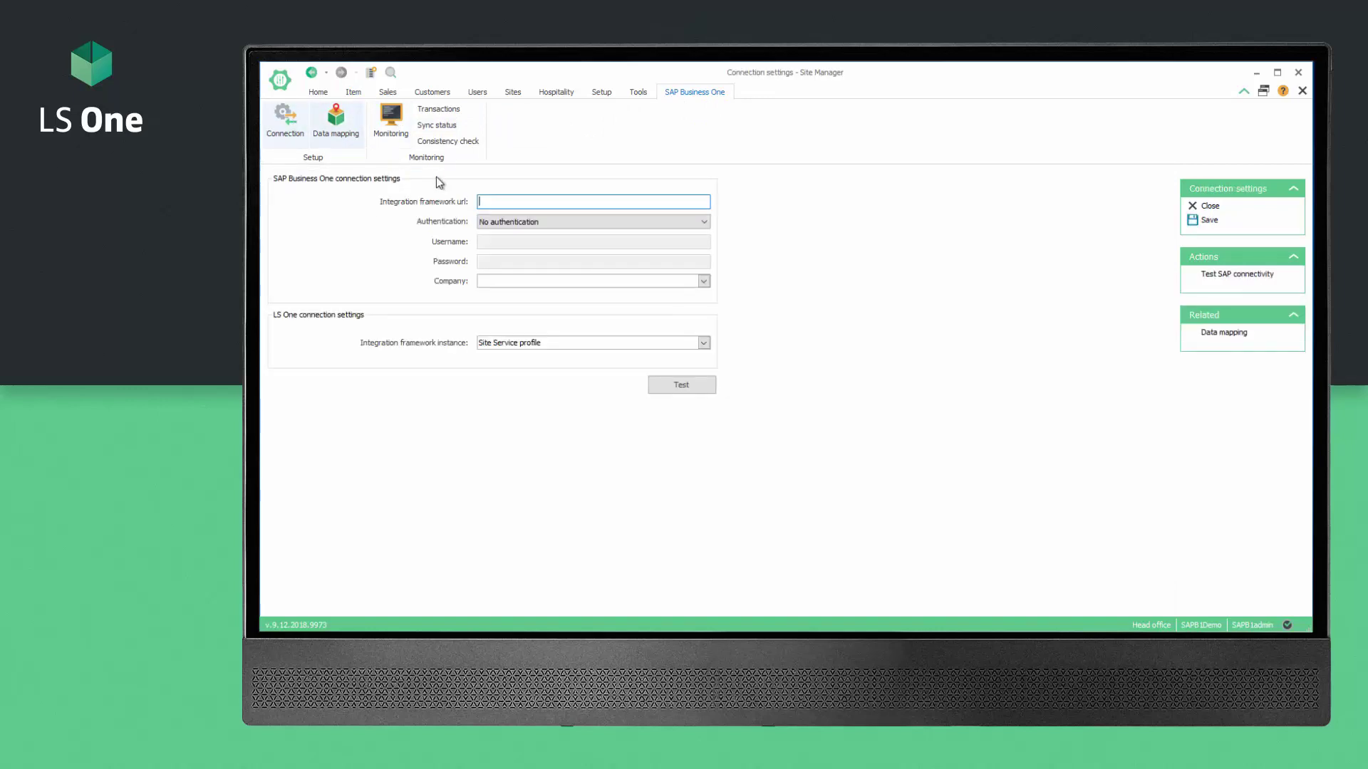
pyautogui.hotkey('ctrl', 'v')
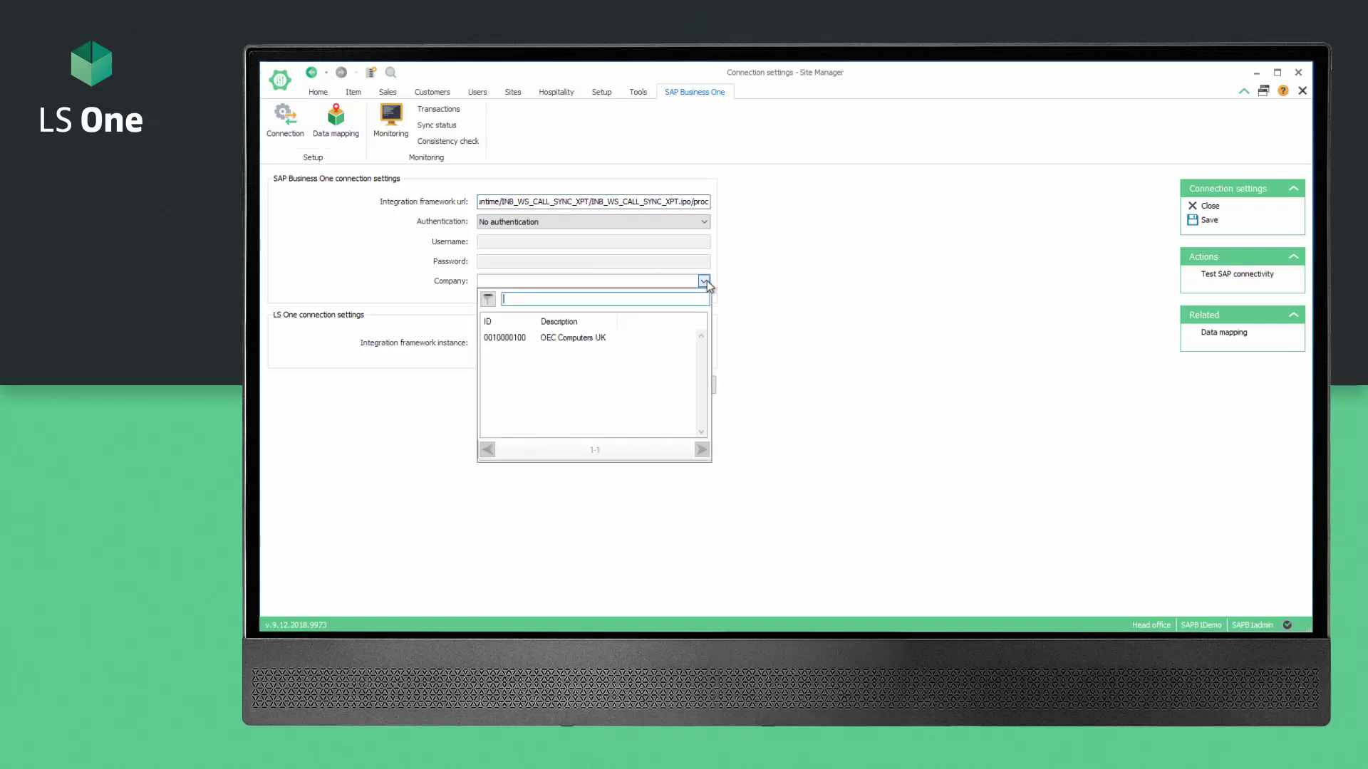
pyautogui.click(566, 340)
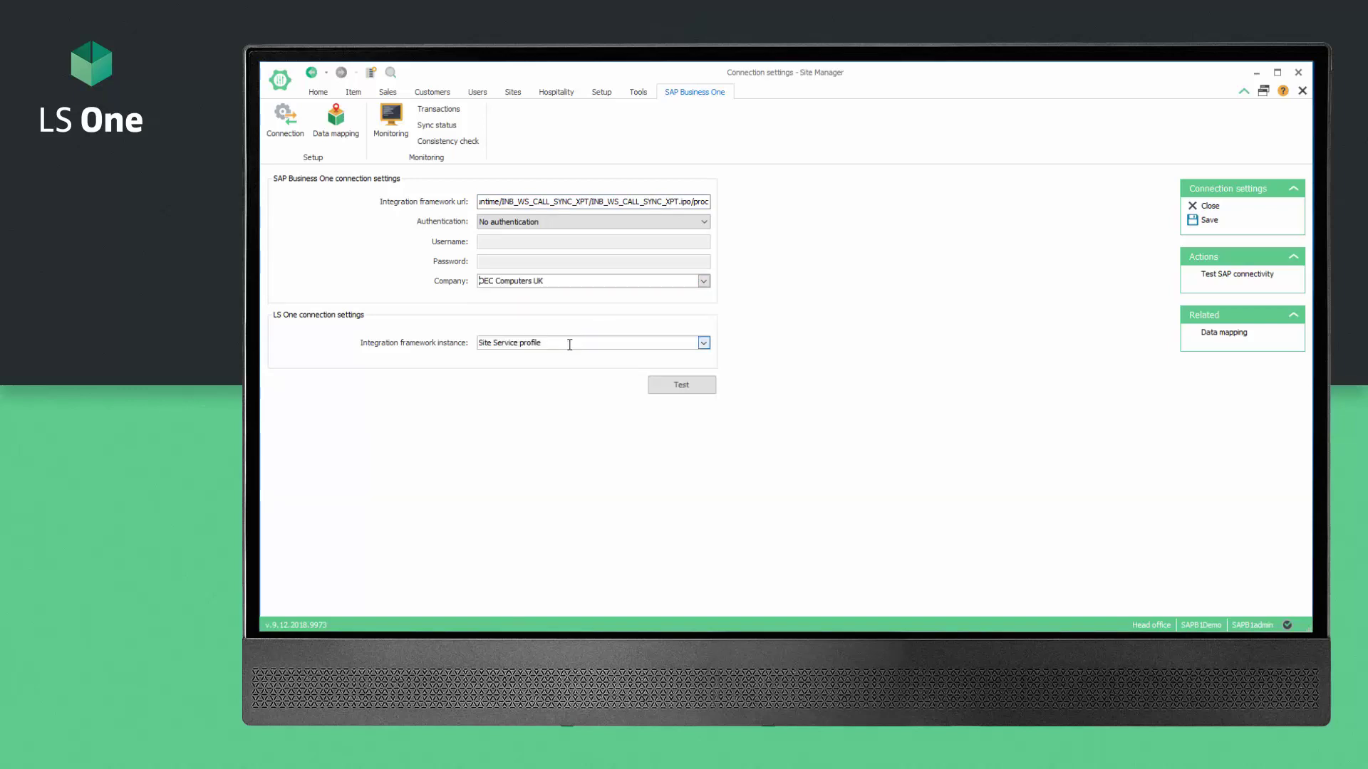
pyautogui.click(680, 387)
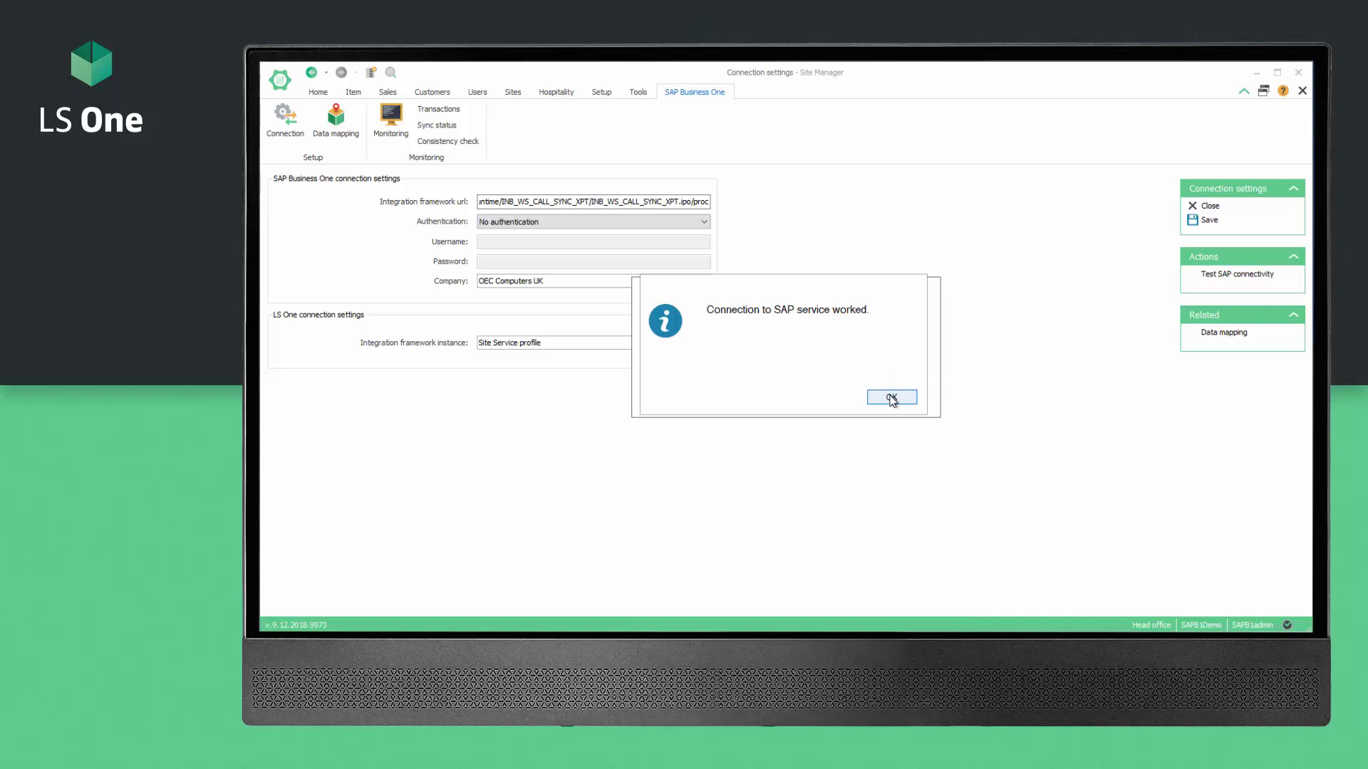
pyautogui.click(891, 397)
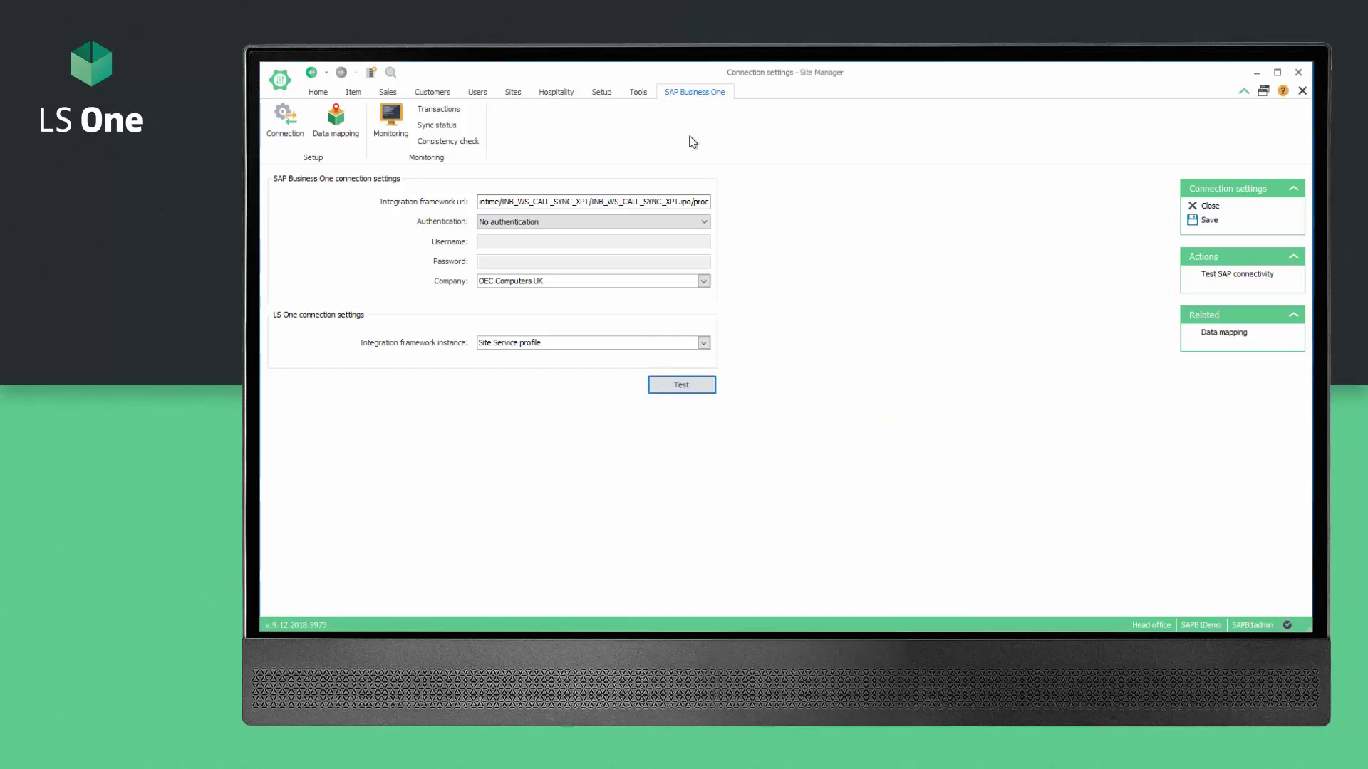
# Run the All from SAP Business One replication job from the Jobs list.
pyautogui.click(637, 93)
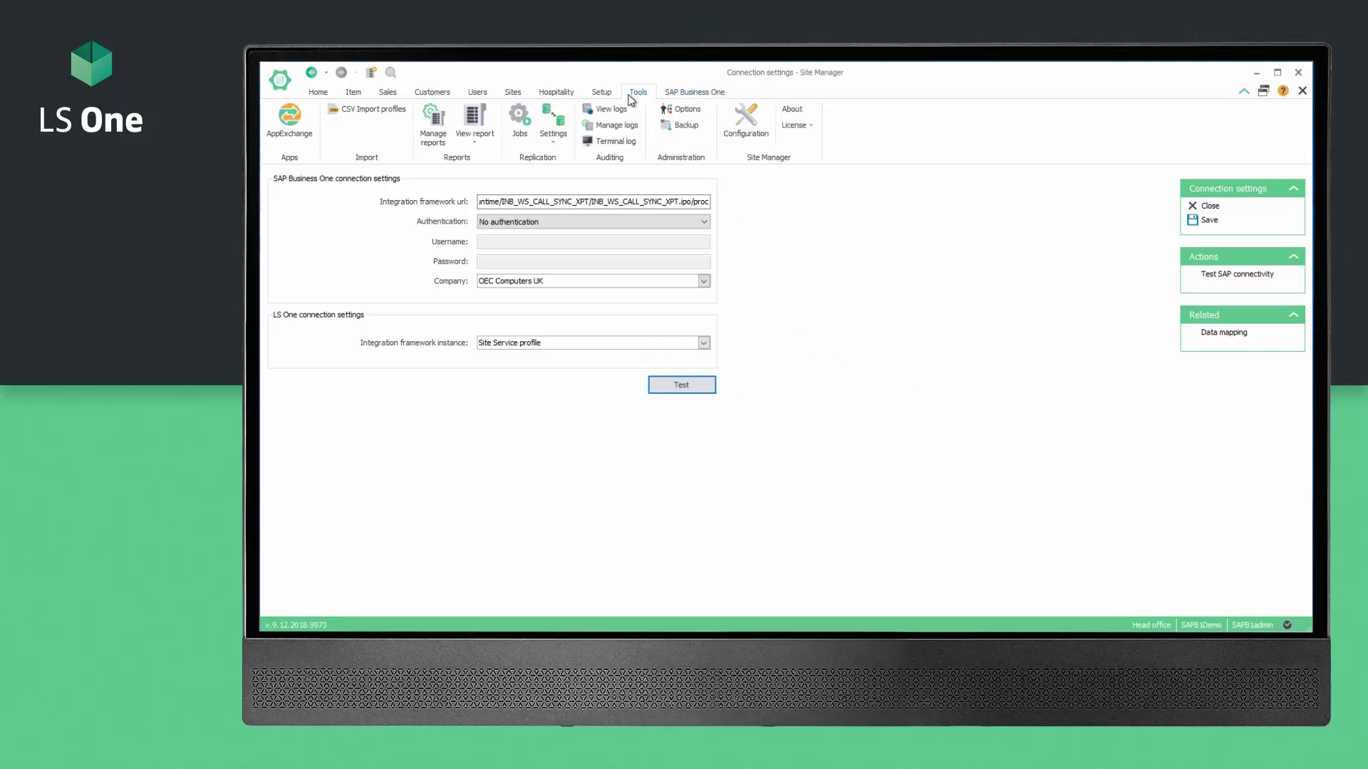
pyautogui.click(518, 139)
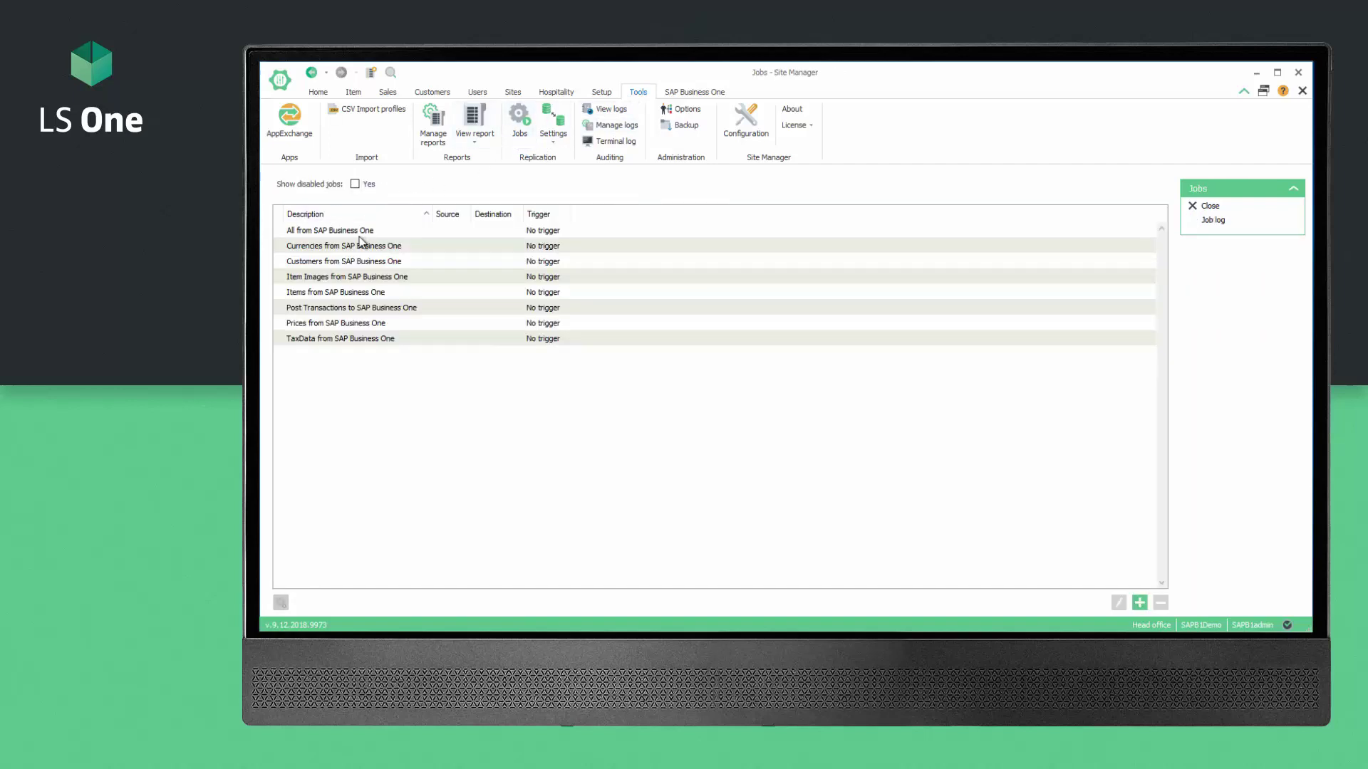
pyautogui.click(361, 237)
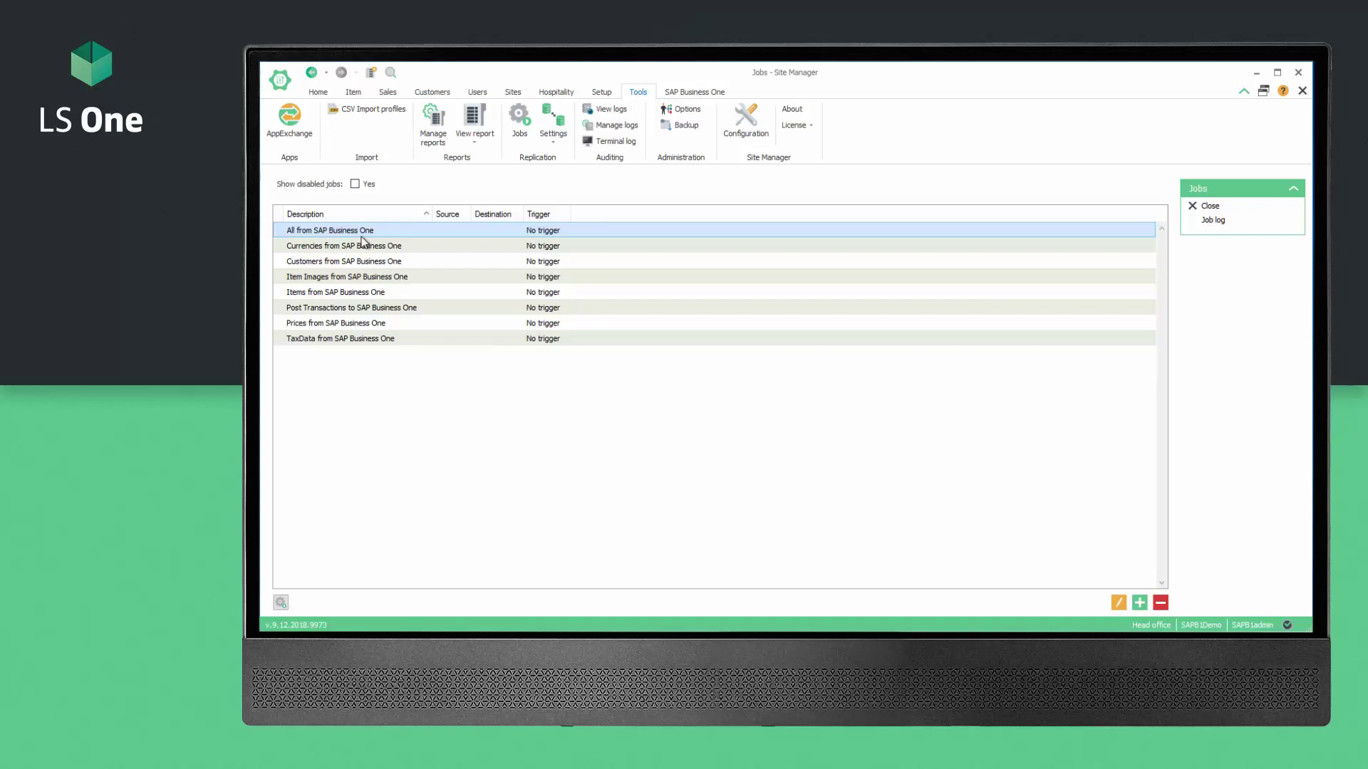
pyautogui.click(281, 603)
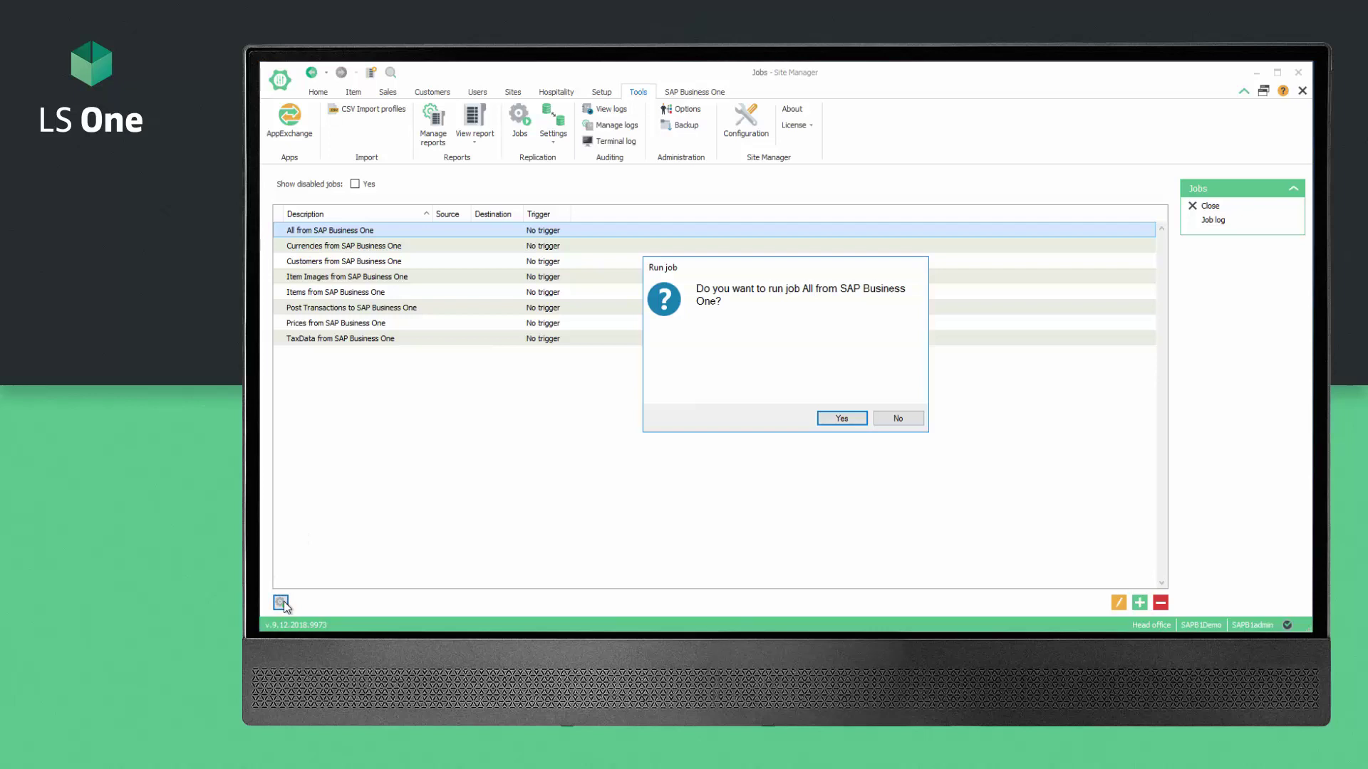
pyautogui.click(844, 424)
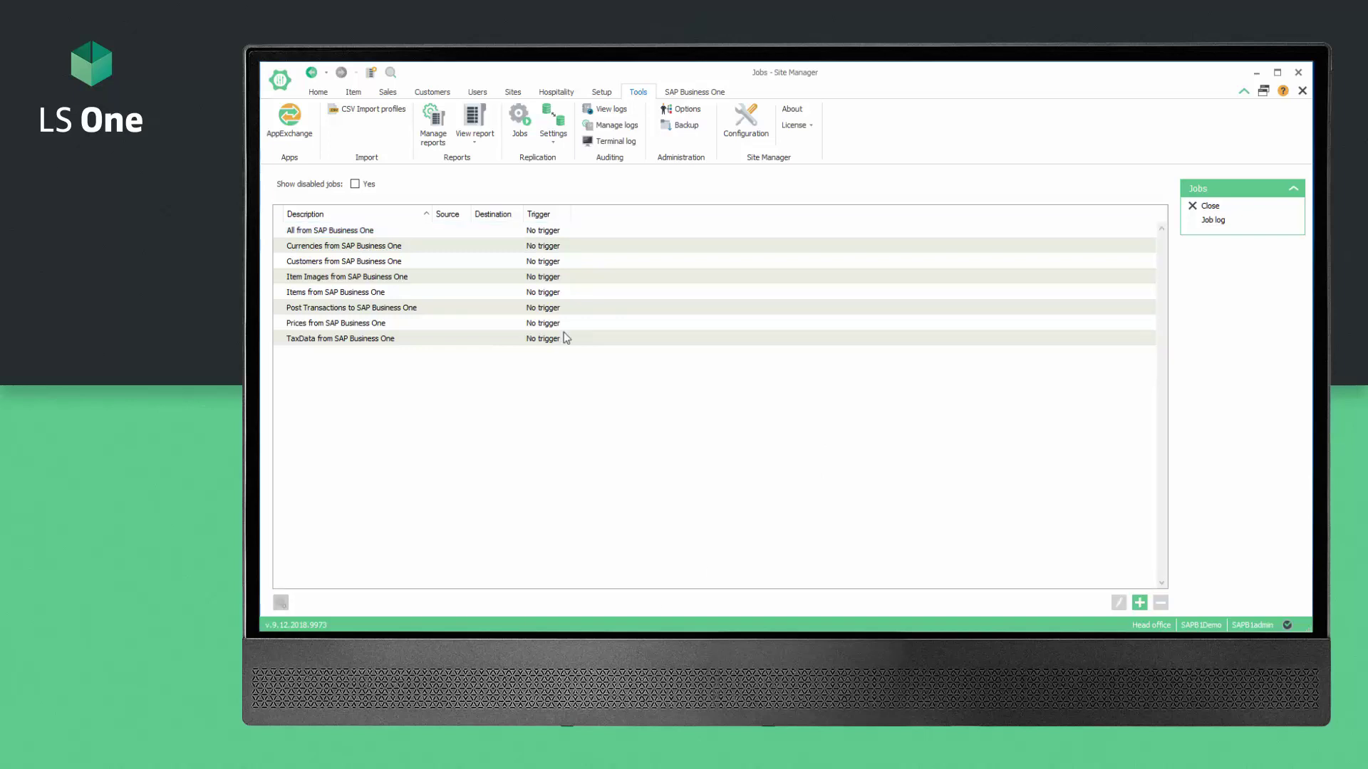
# Check the 70 imported retail items and 12 customers, then bring up the Stores list.
pyautogui.click(353, 93)
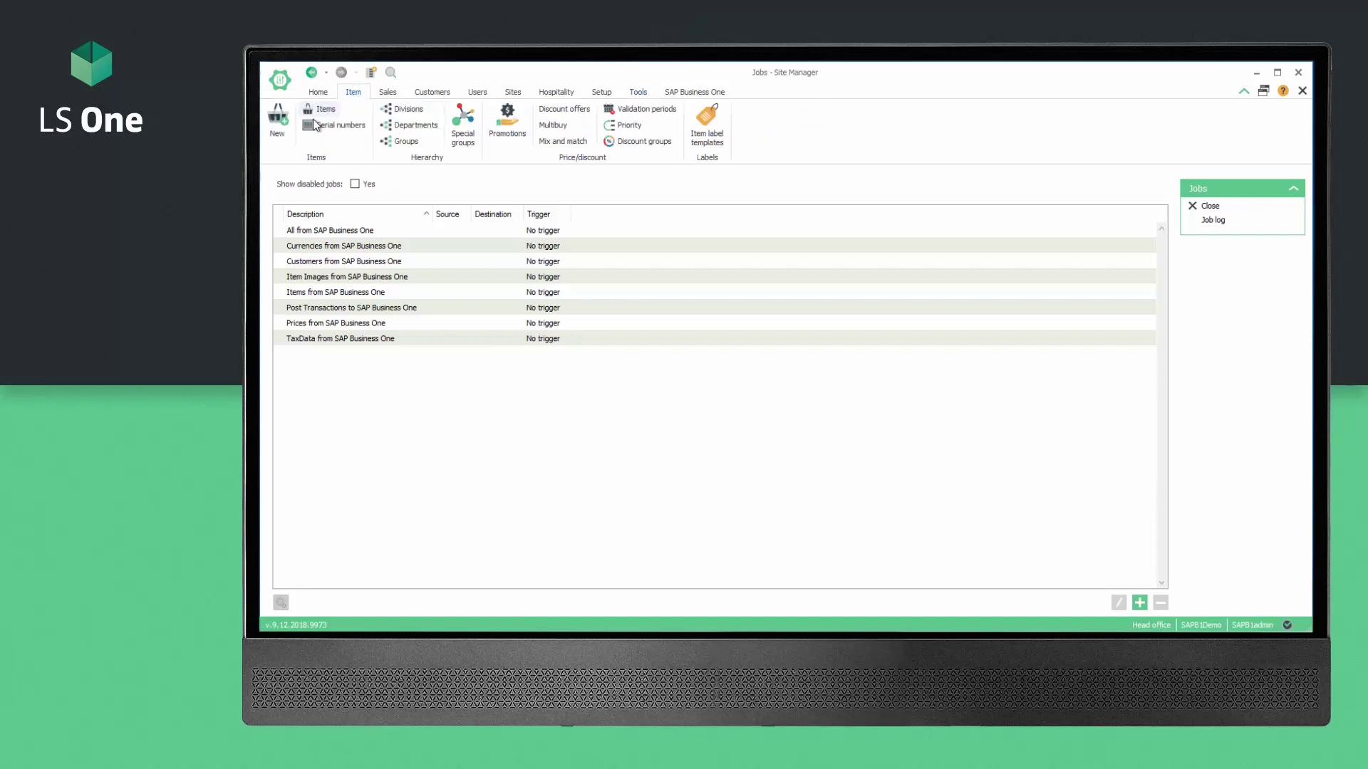
pyautogui.click(322, 111)
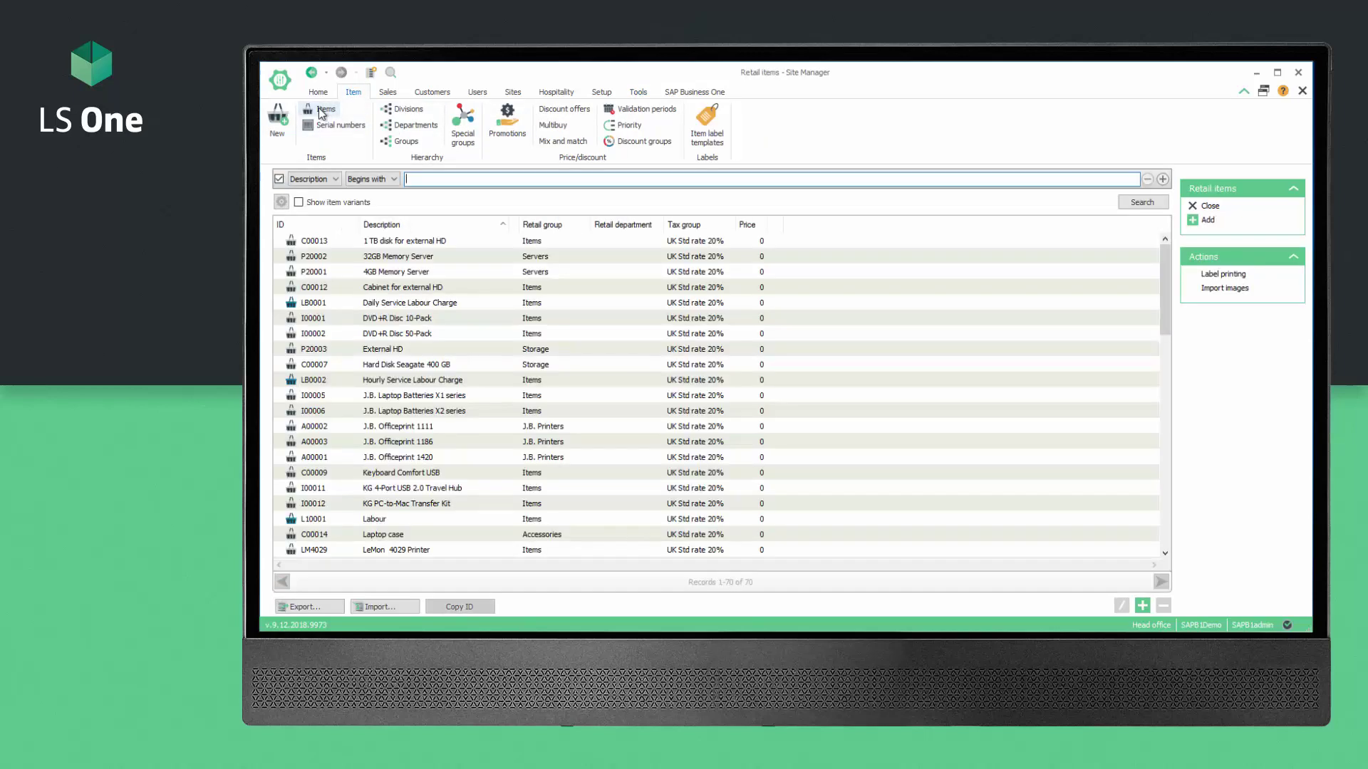
pyautogui.click(452, 94)
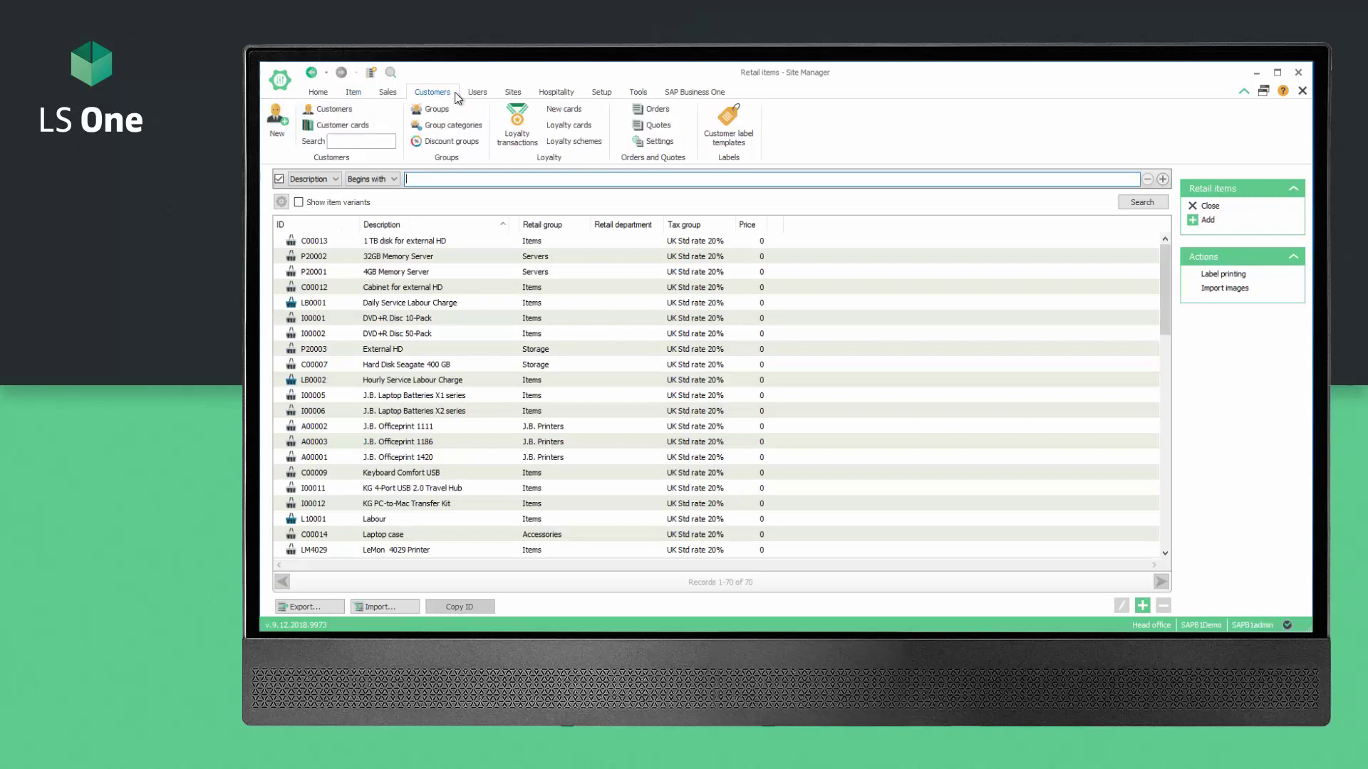
pyautogui.click(336, 110)
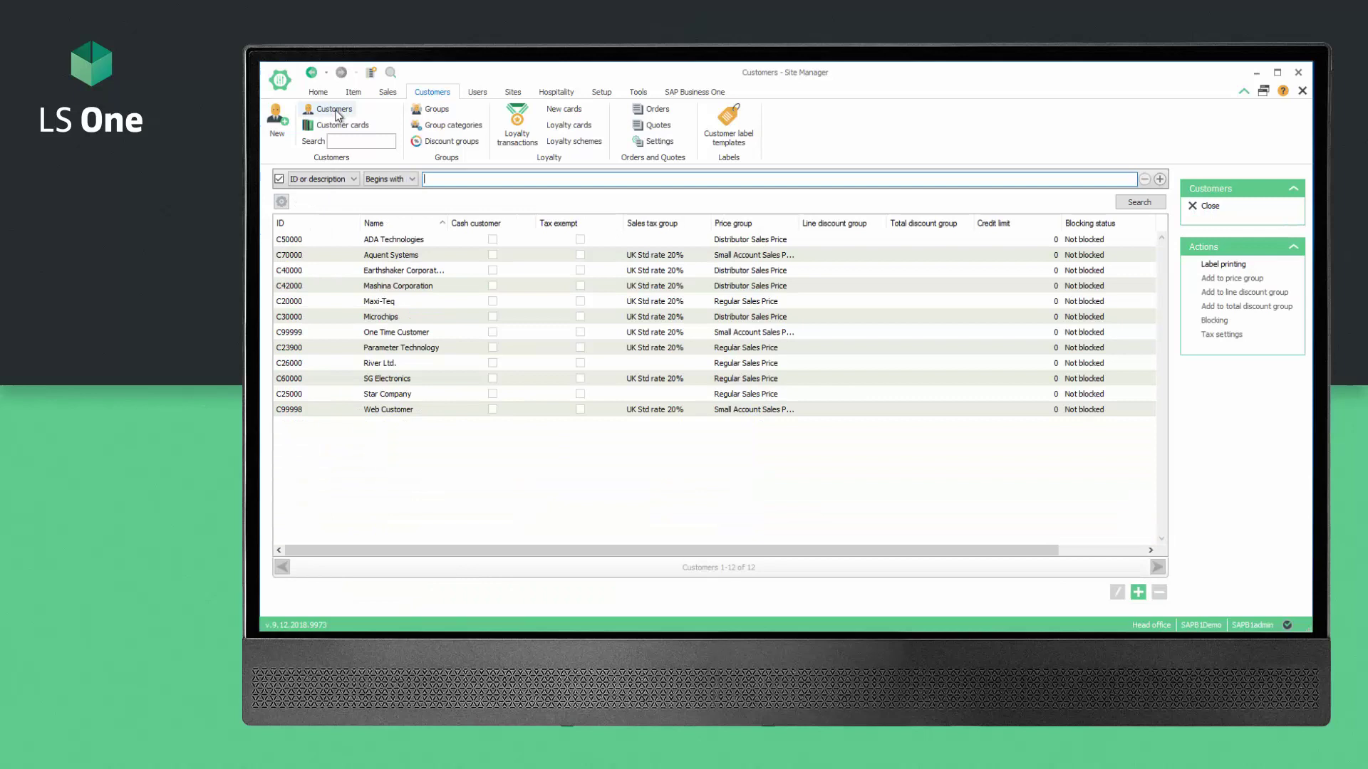
pyautogui.click(514, 95)
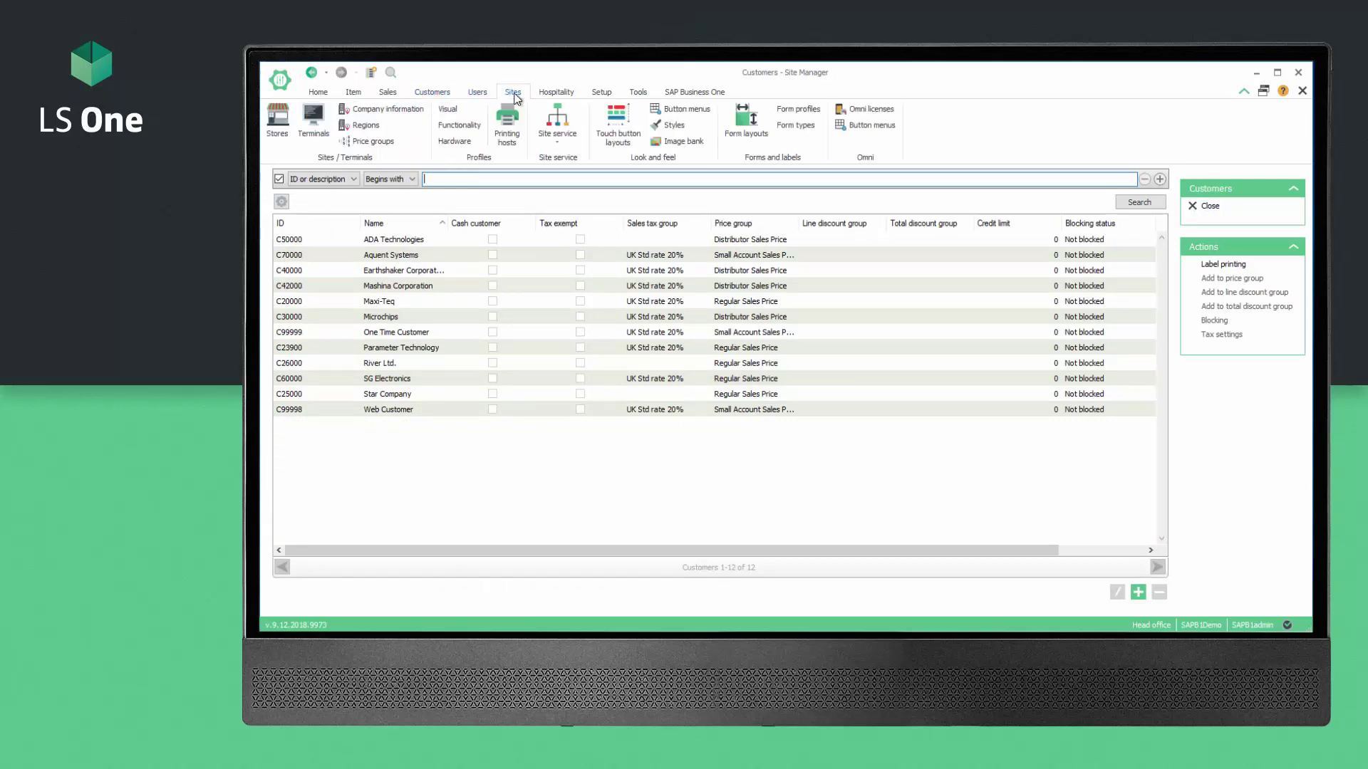
pyautogui.click(282, 118)
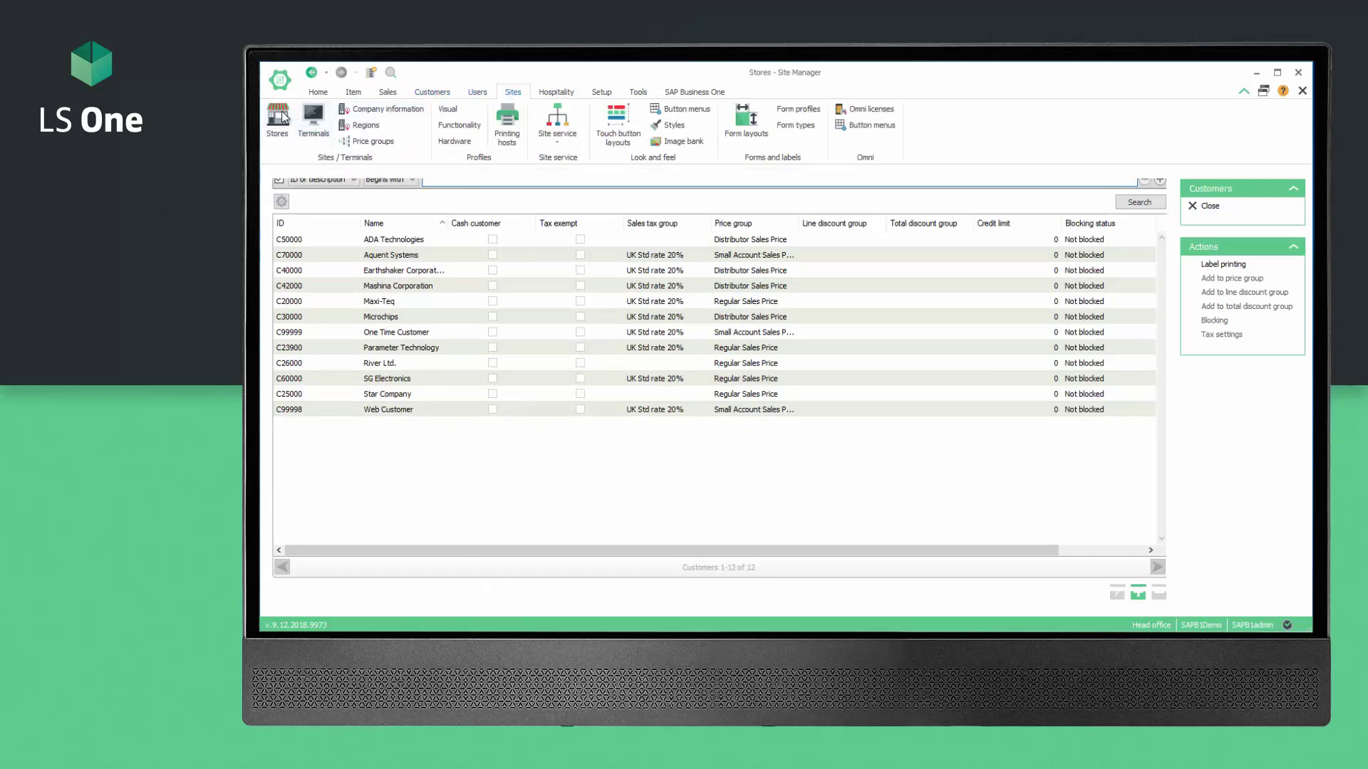
# Give the HQ/Store store British Pound currency and One Time Customer as default customer.
pyautogui.doubleClick(311, 207)
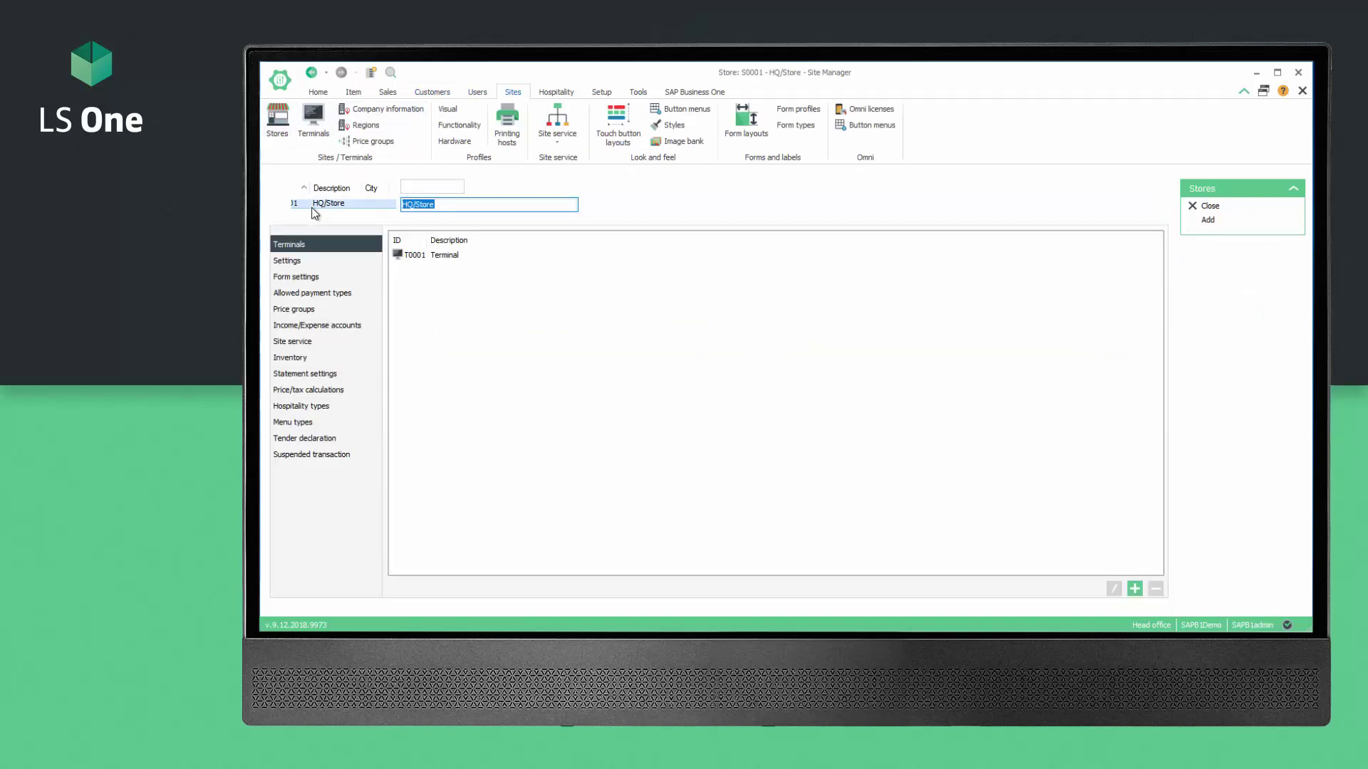
pyautogui.click(294, 262)
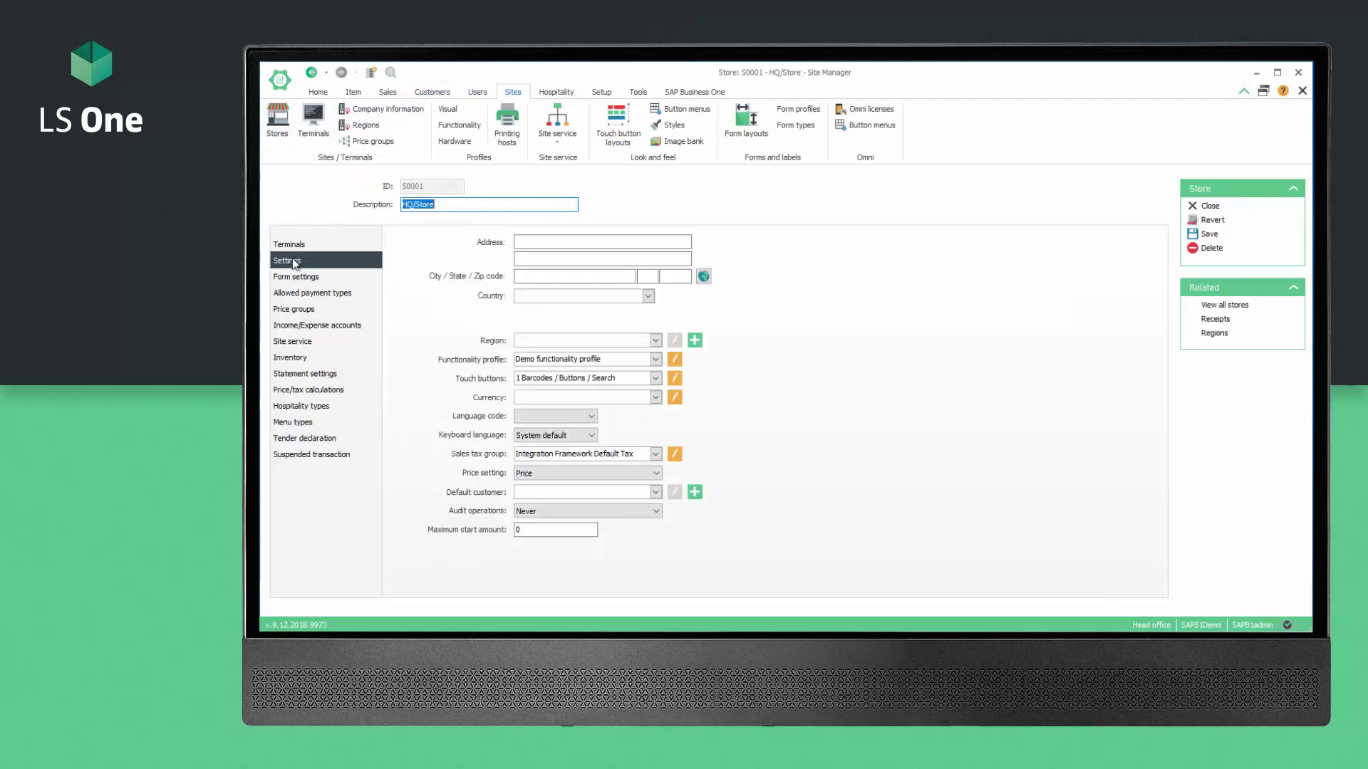
pyautogui.click(656, 398)
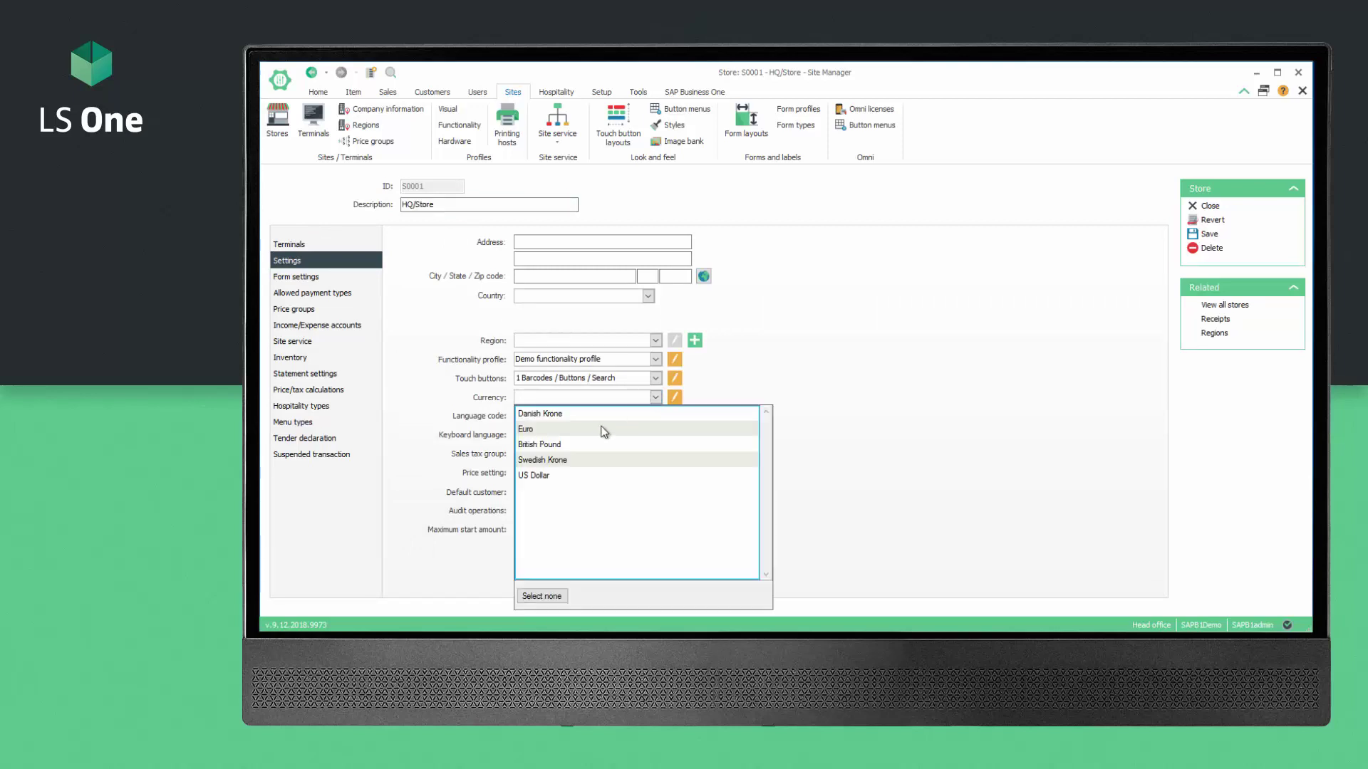
pyautogui.click(576, 445)
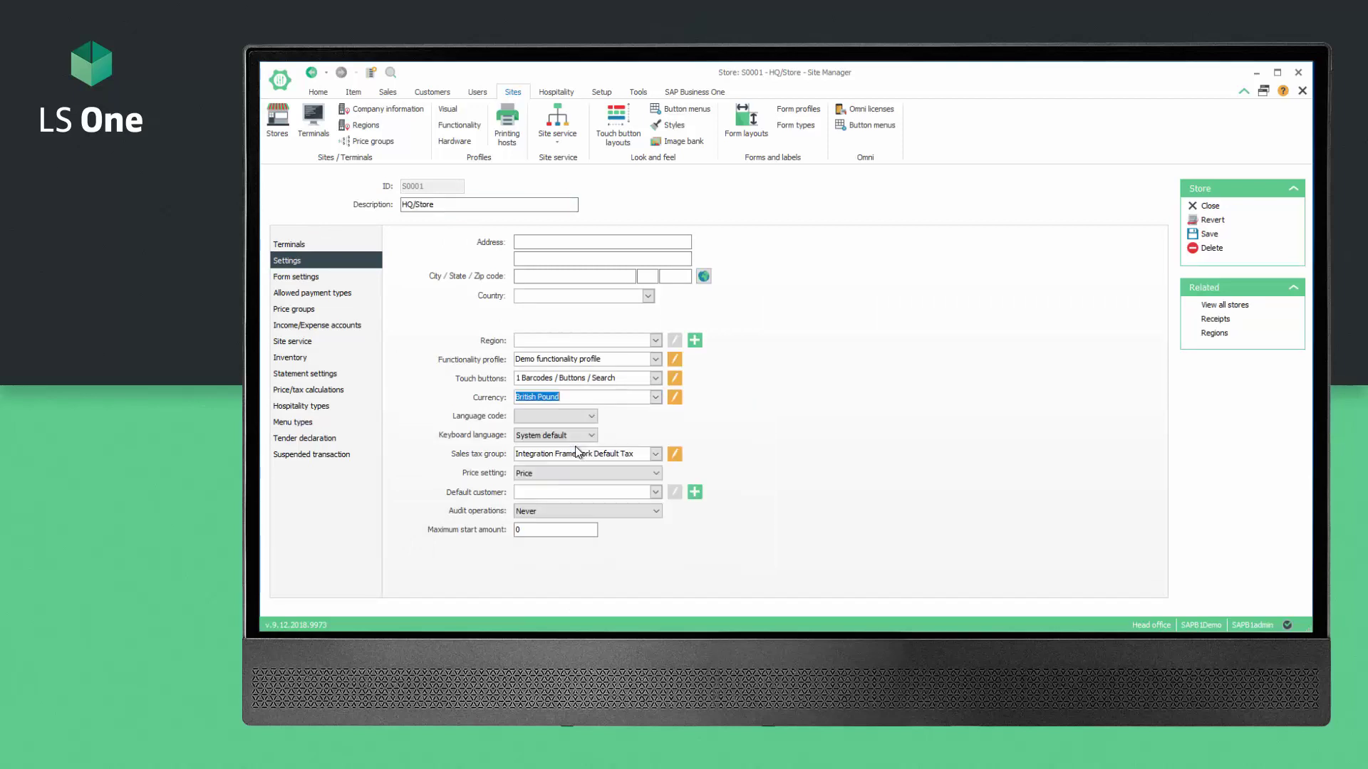
pyautogui.click(655, 493)
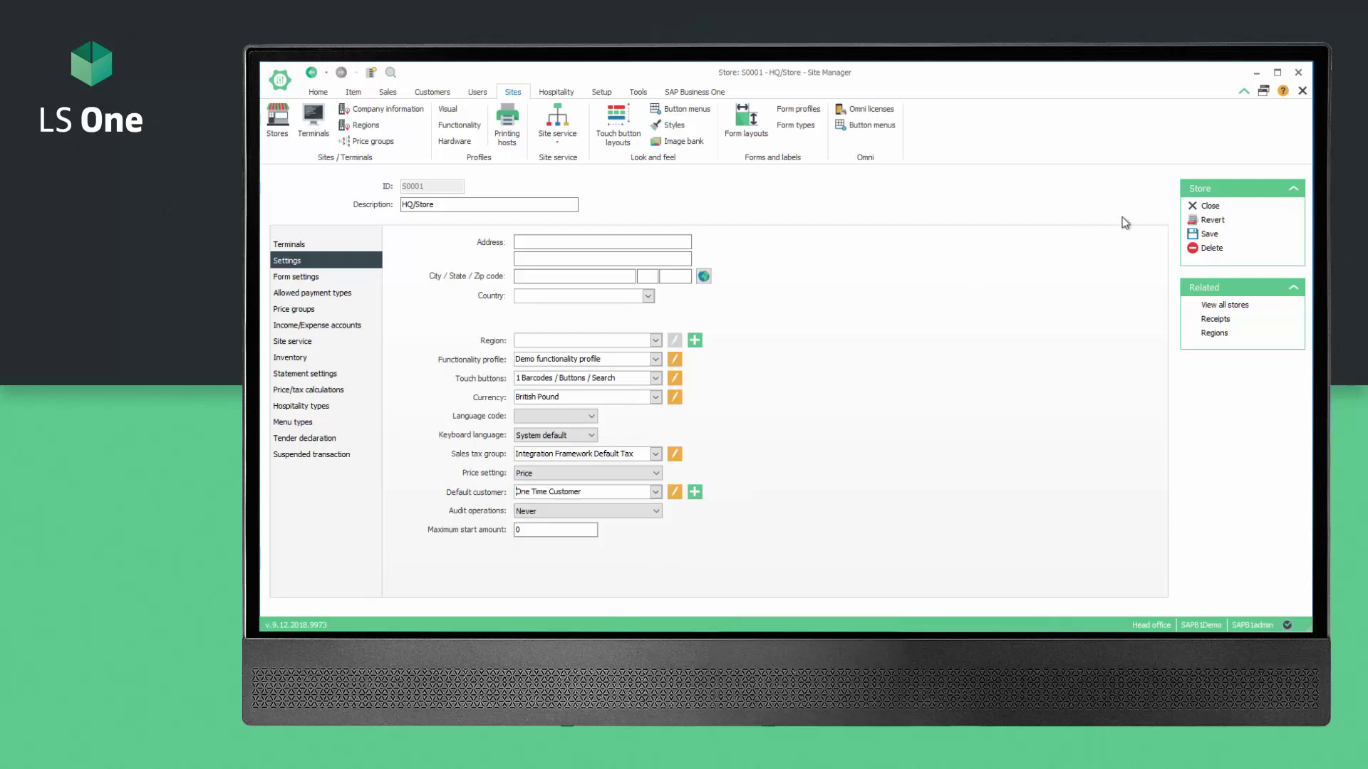
pyautogui.click(1210, 206)
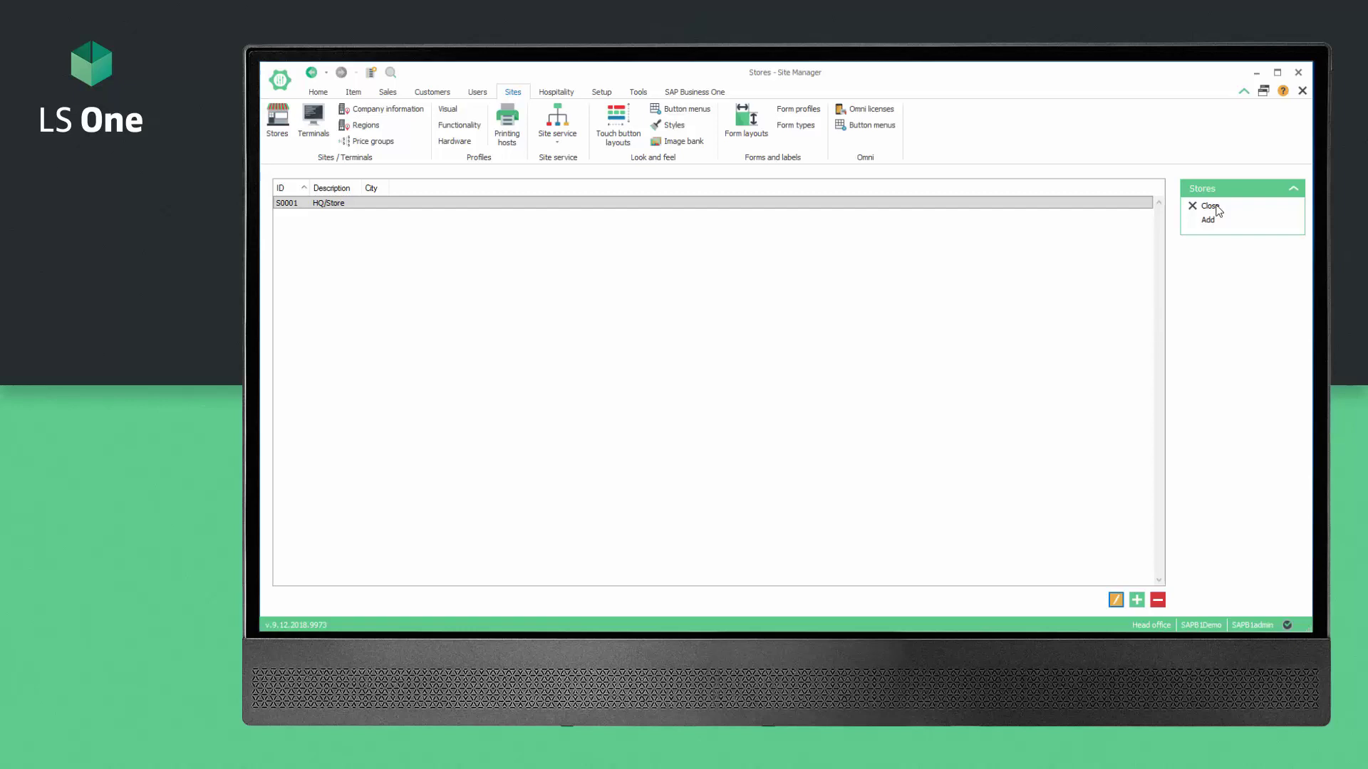
# Map both incoming and outgoing payments to the Petty Cash G/L account.
pyautogui.click(696, 94)
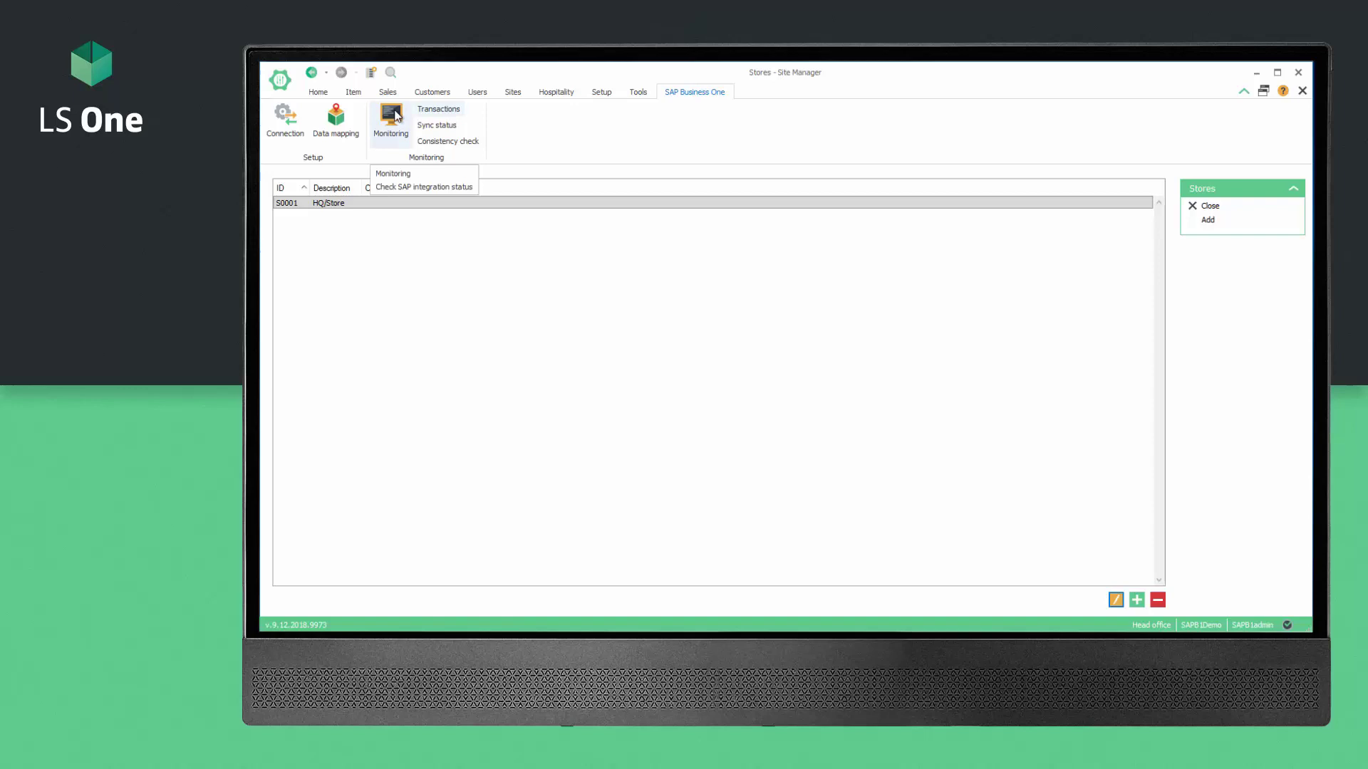
pyautogui.click(328, 128)
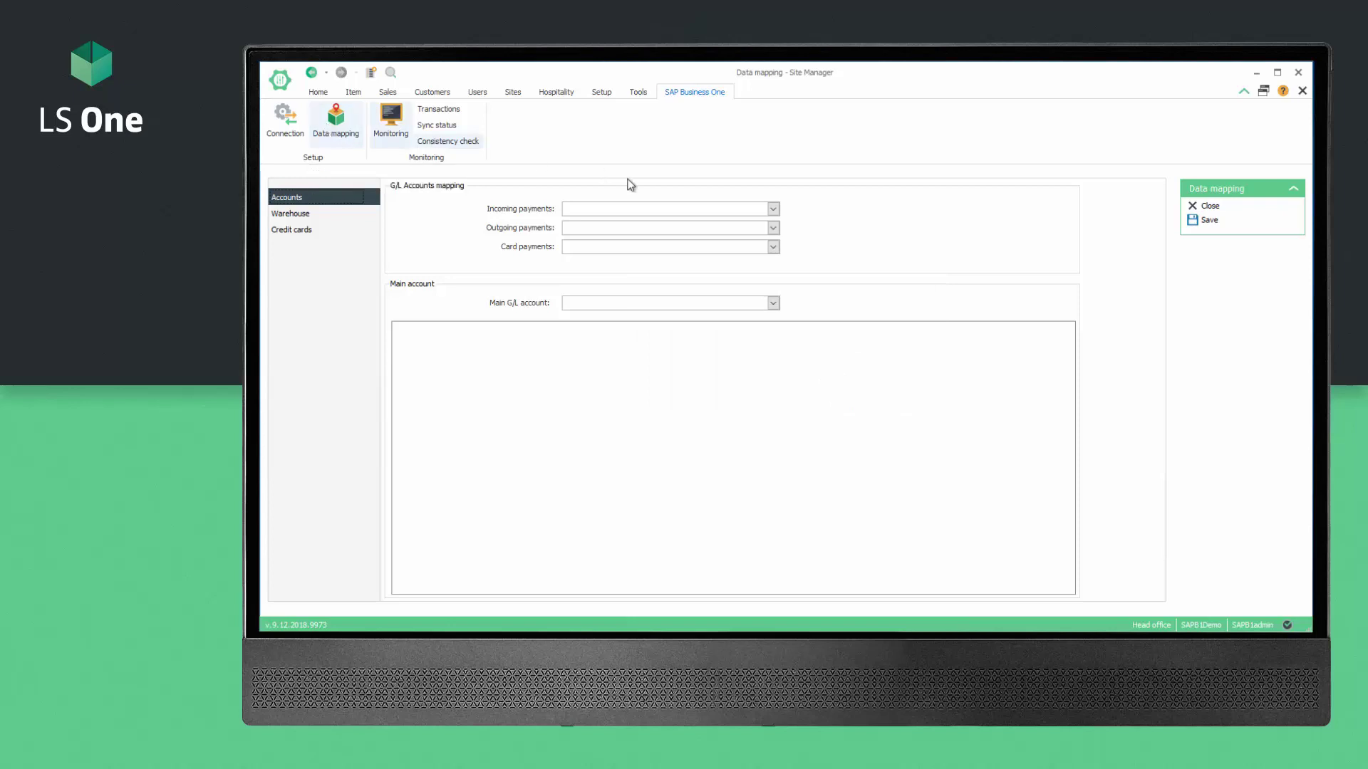
pyautogui.click(774, 208)
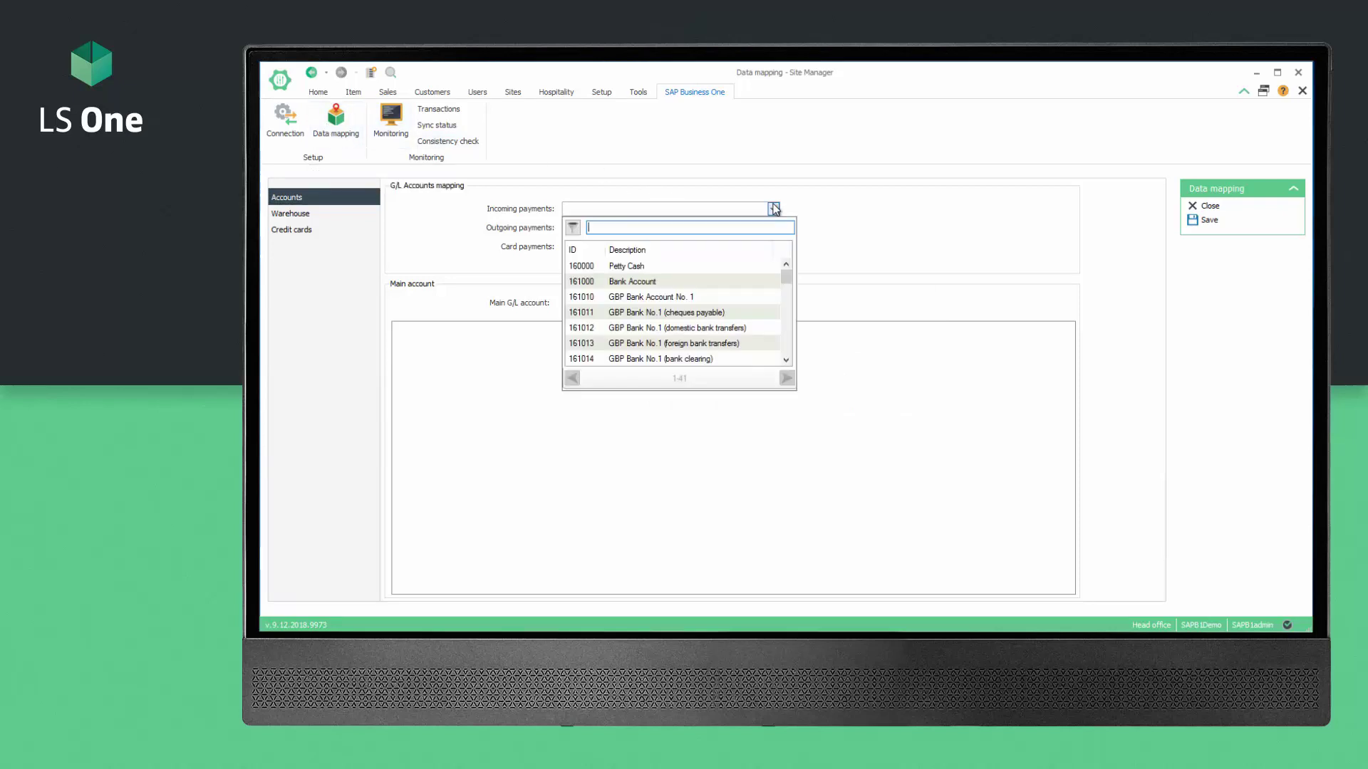
pyautogui.click(656, 267)
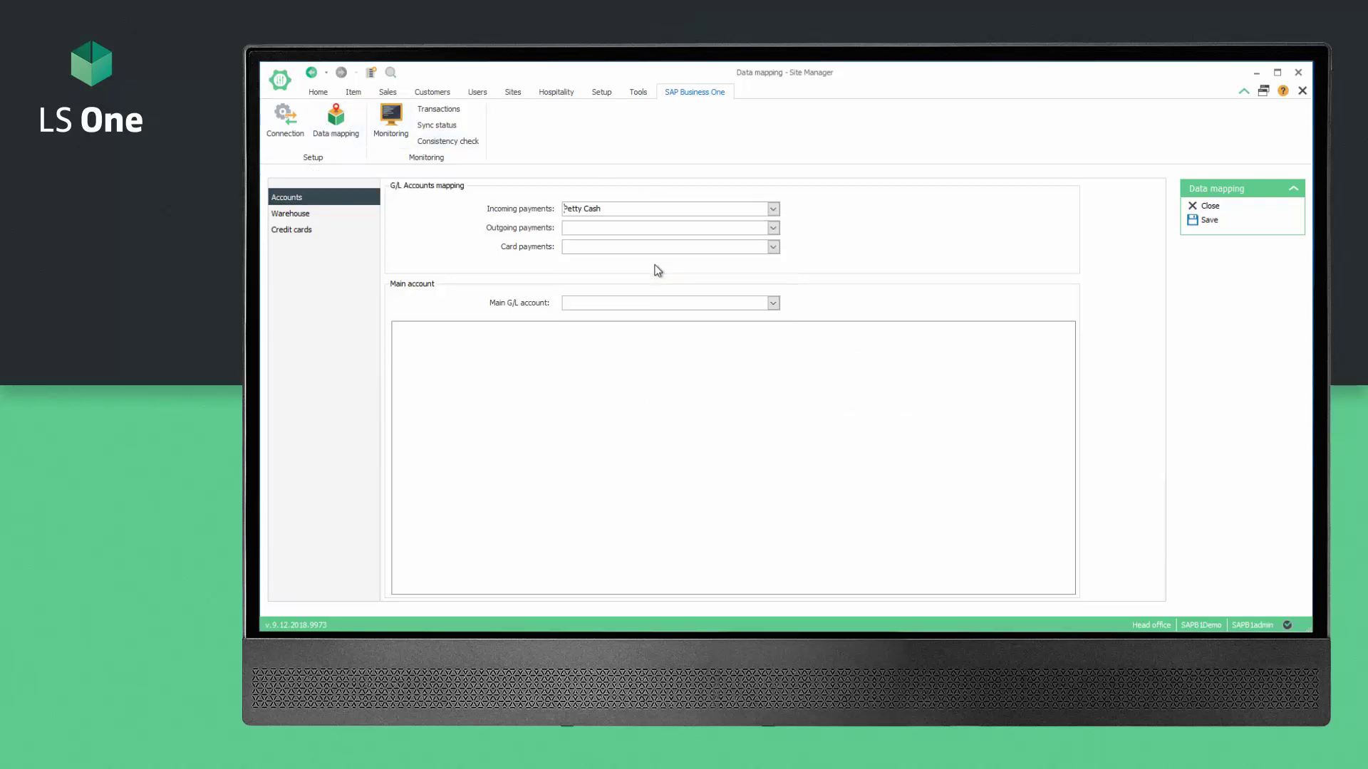
pyautogui.click(774, 228)
pyautogui.click(643, 286)
# Map all five SAP warehouses to LS One stores.
pyautogui.click(289, 215)
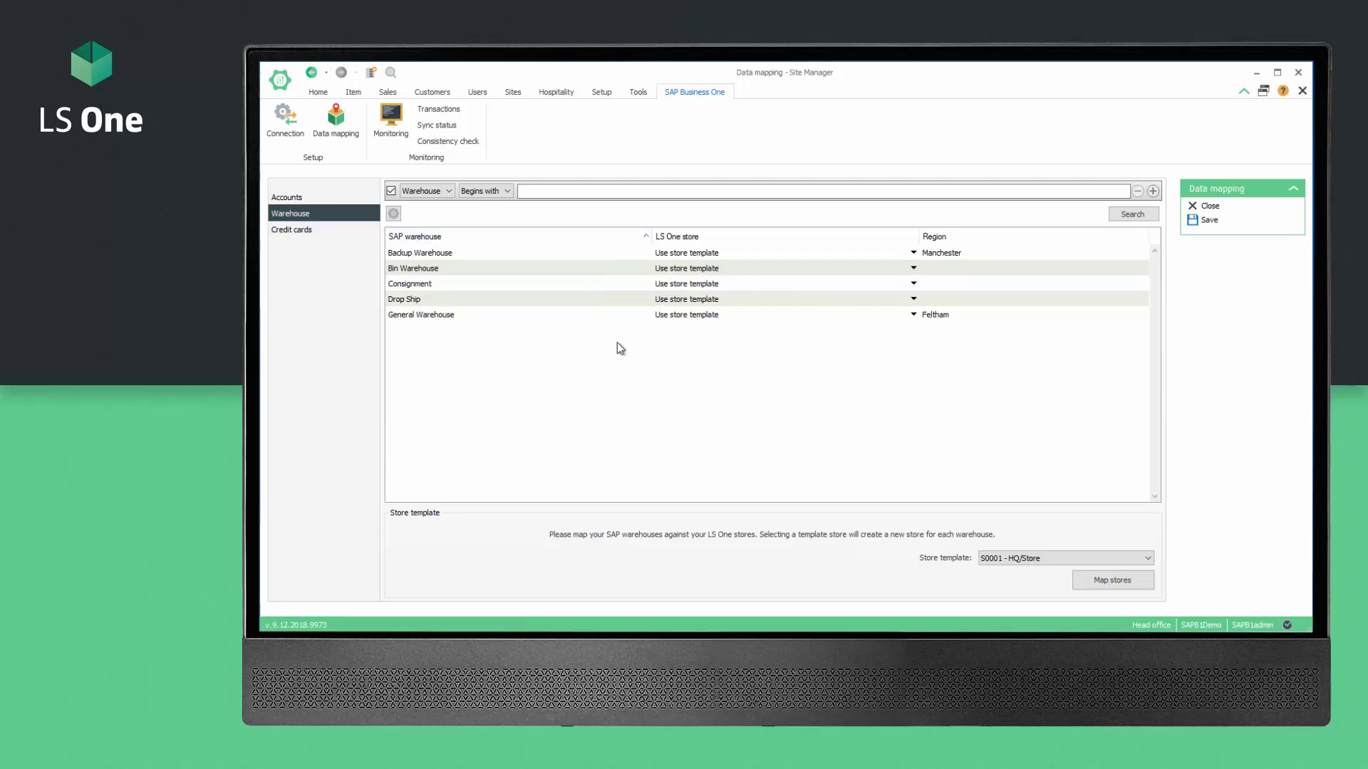
pyautogui.click(1109, 583)
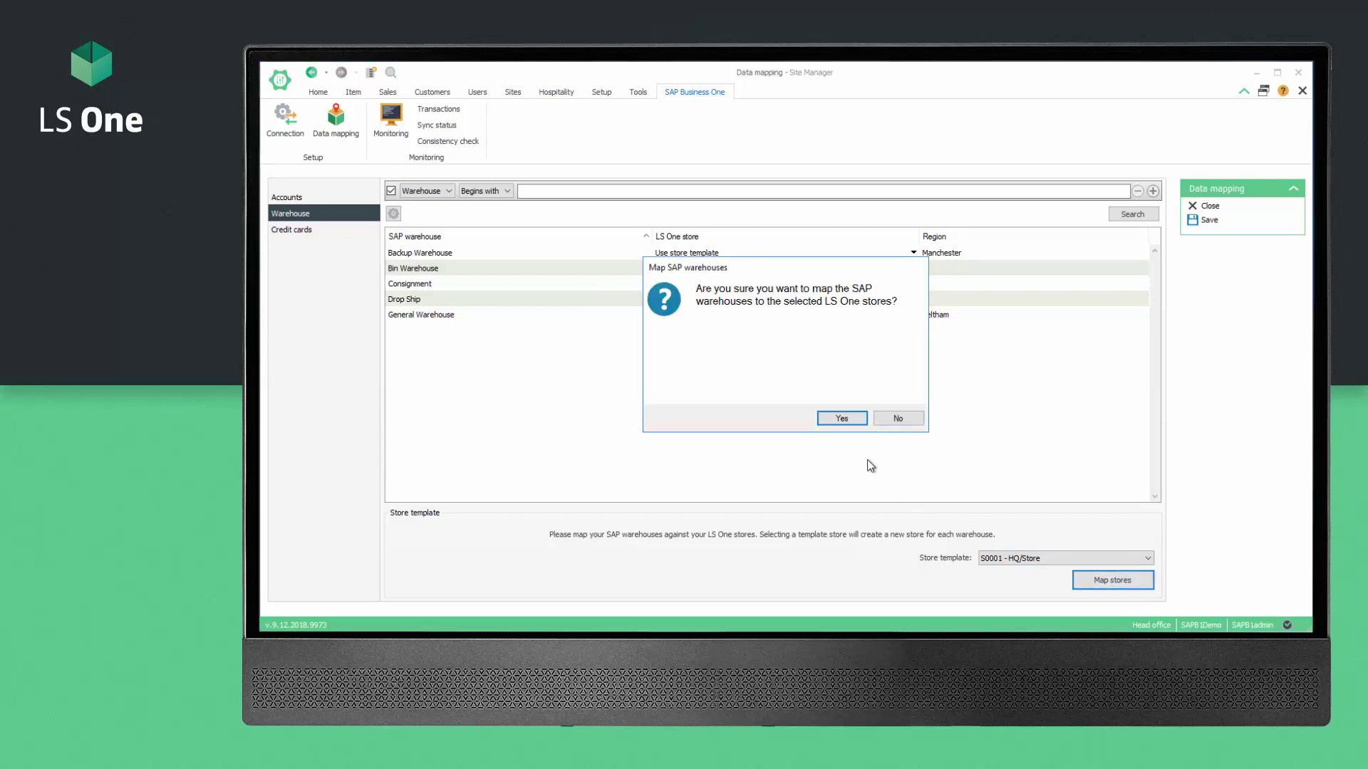
pyautogui.click(842, 419)
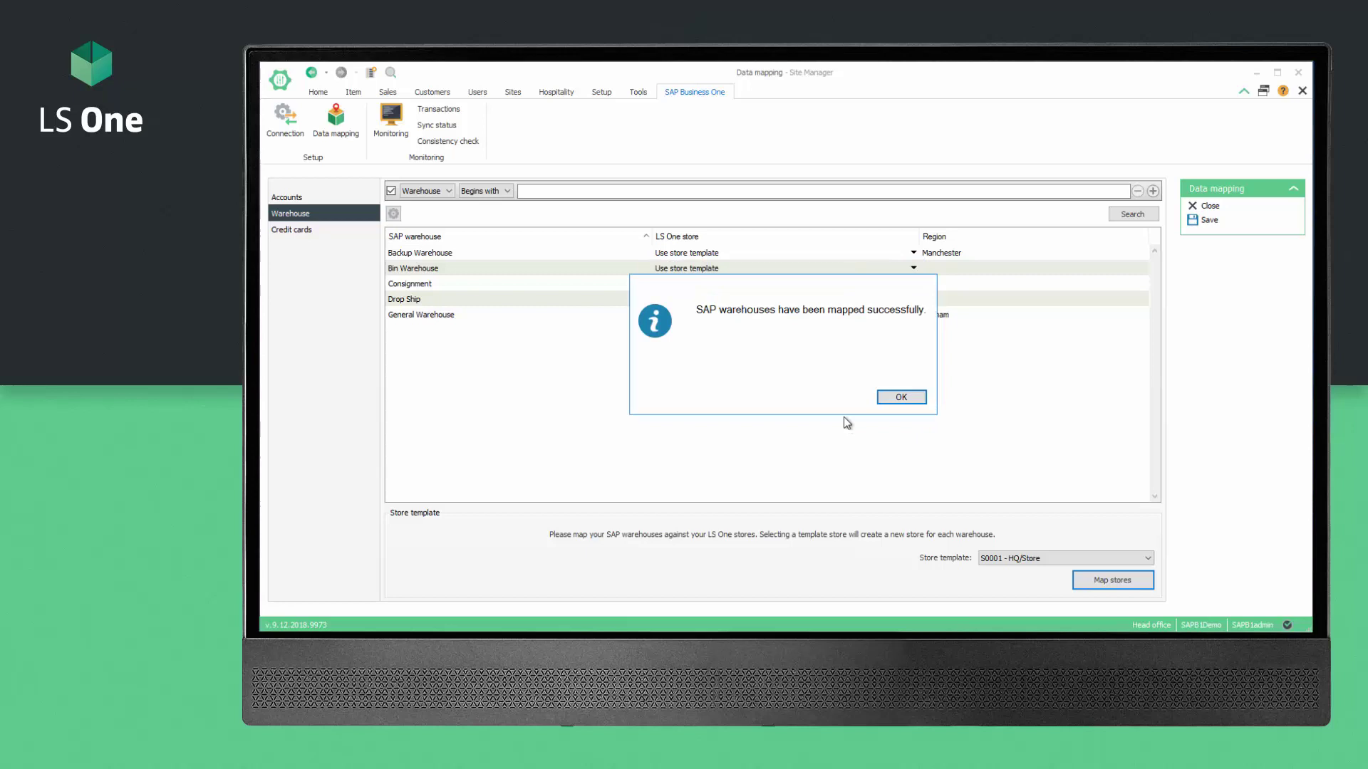
pyautogui.click(904, 396)
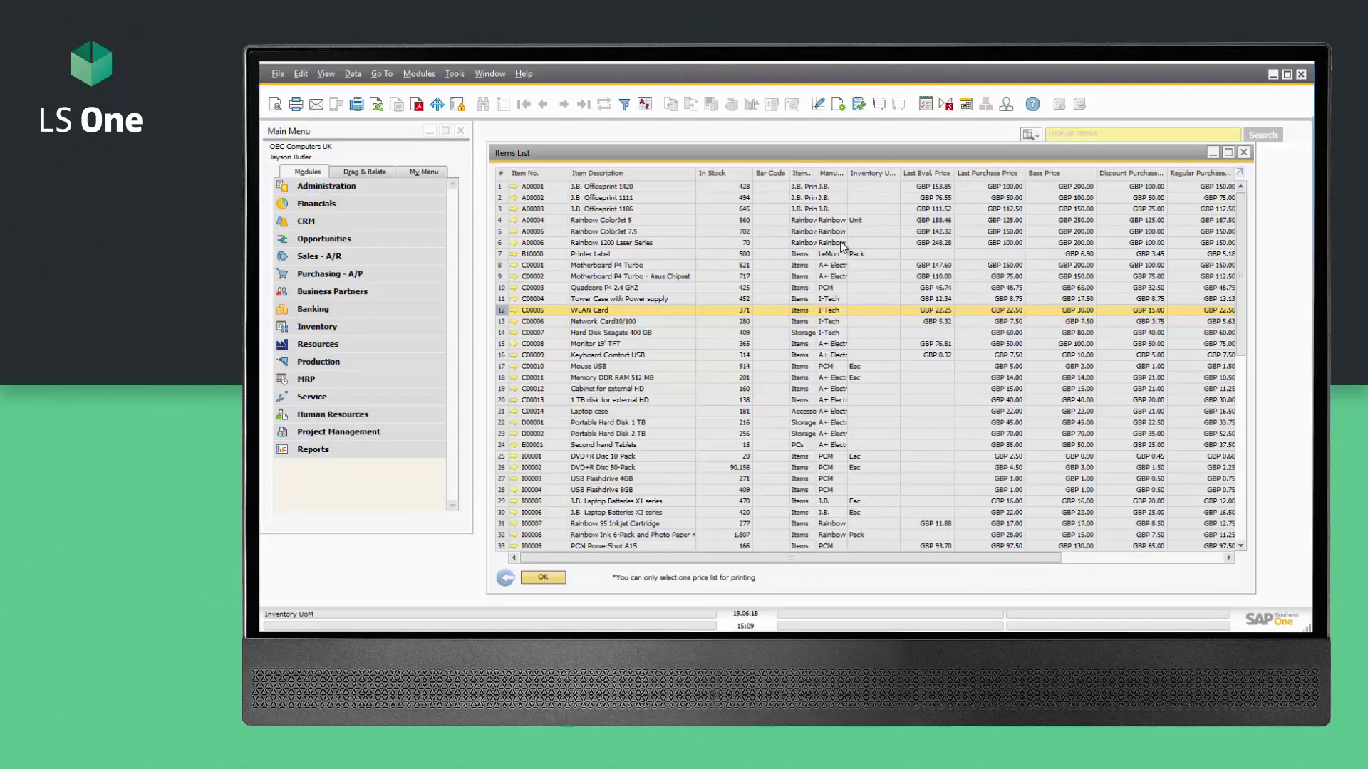
# Change the unit price of item C00005 WLAN Card to 50.
pyautogui.click(513, 311)
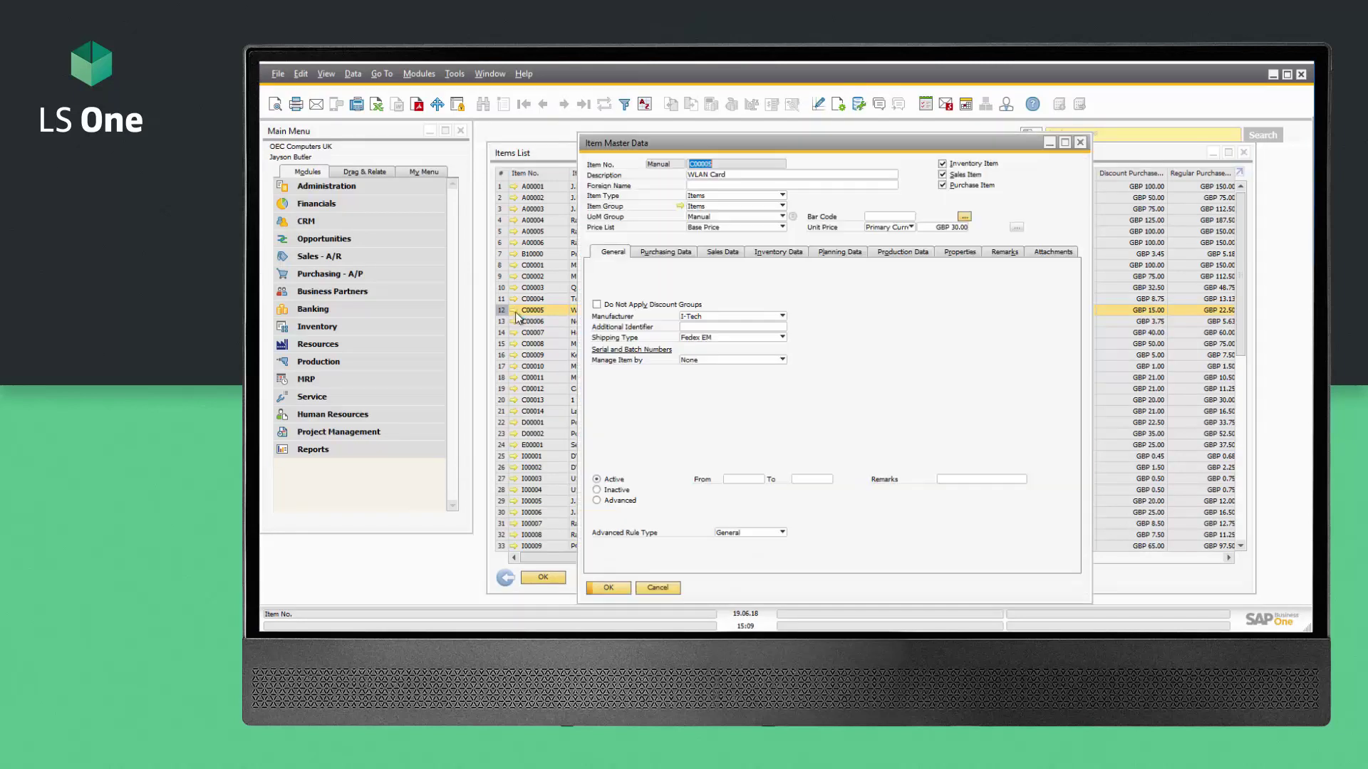
pyautogui.click(941, 228)
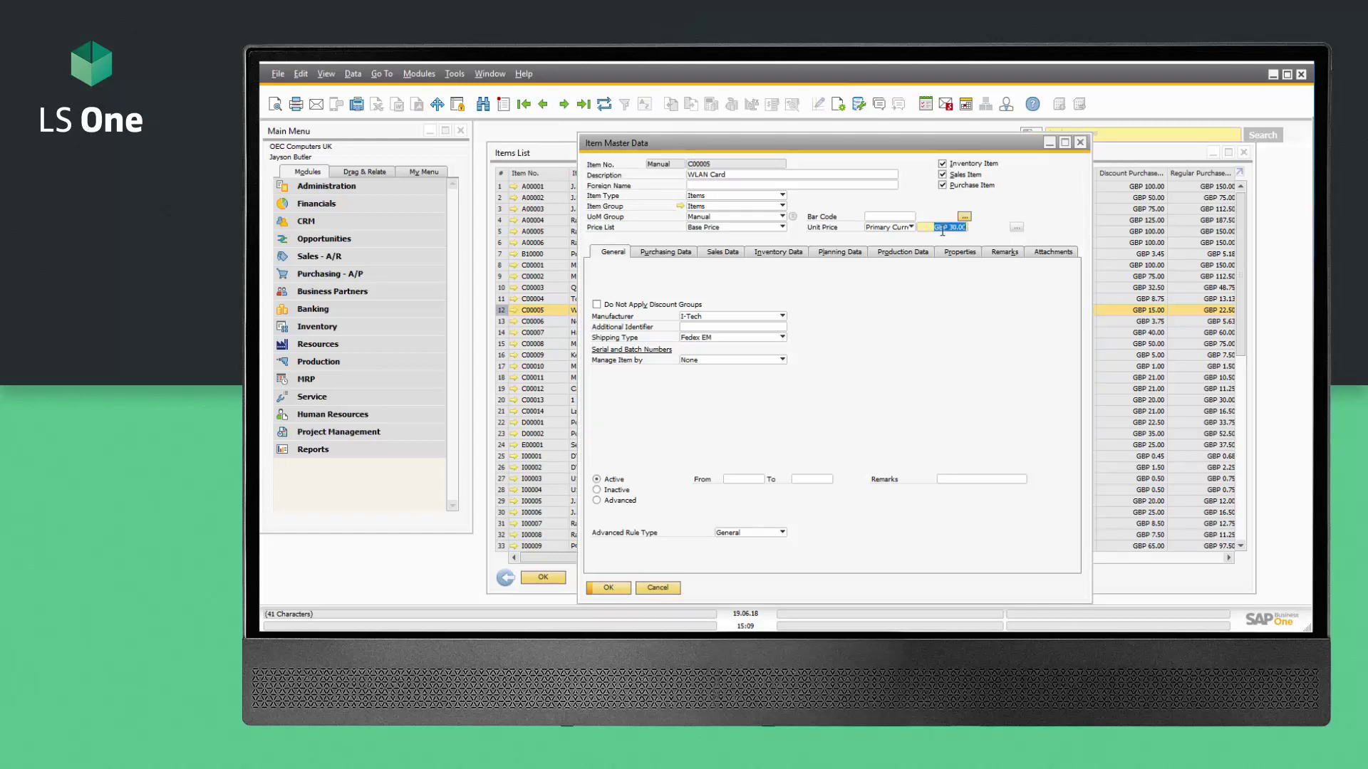
pyautogui.write('50')
pyautogui.press('Return')
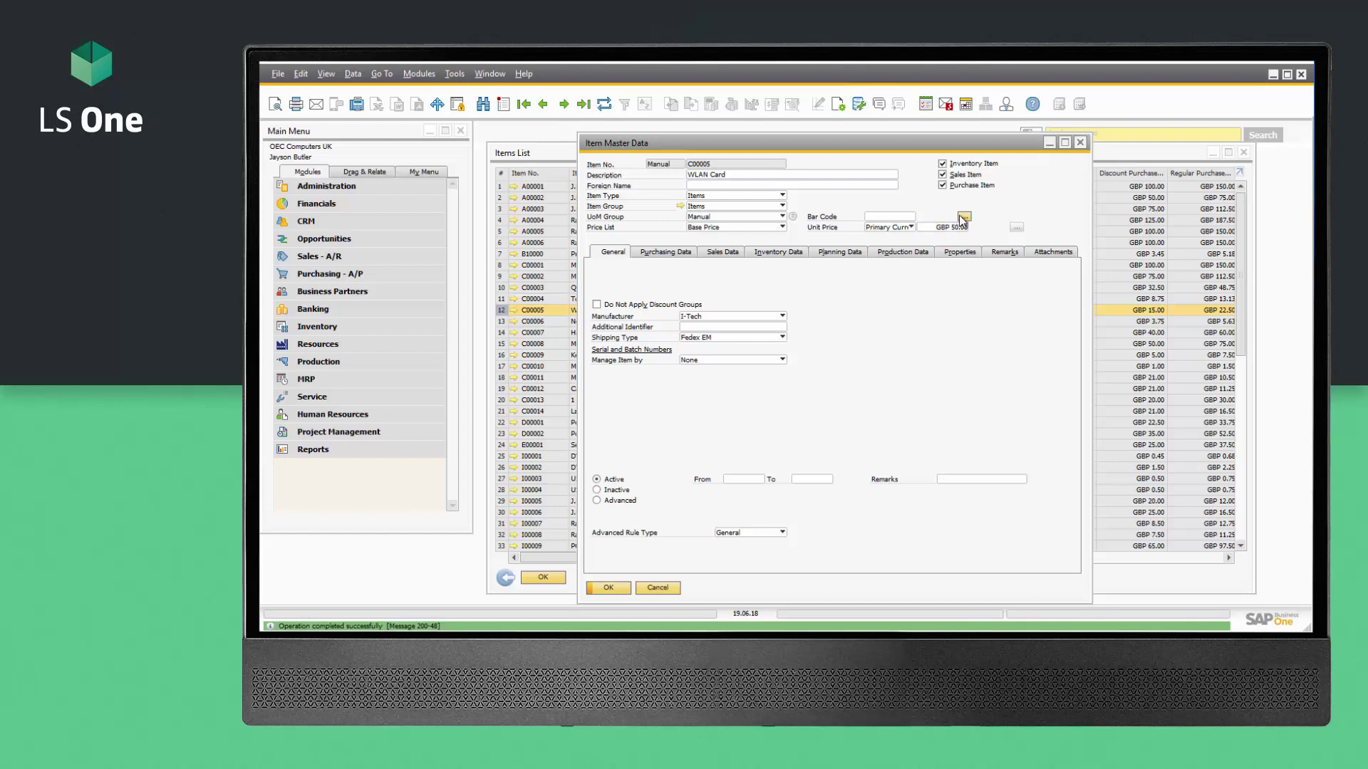
pyautogui.click(964, 218)
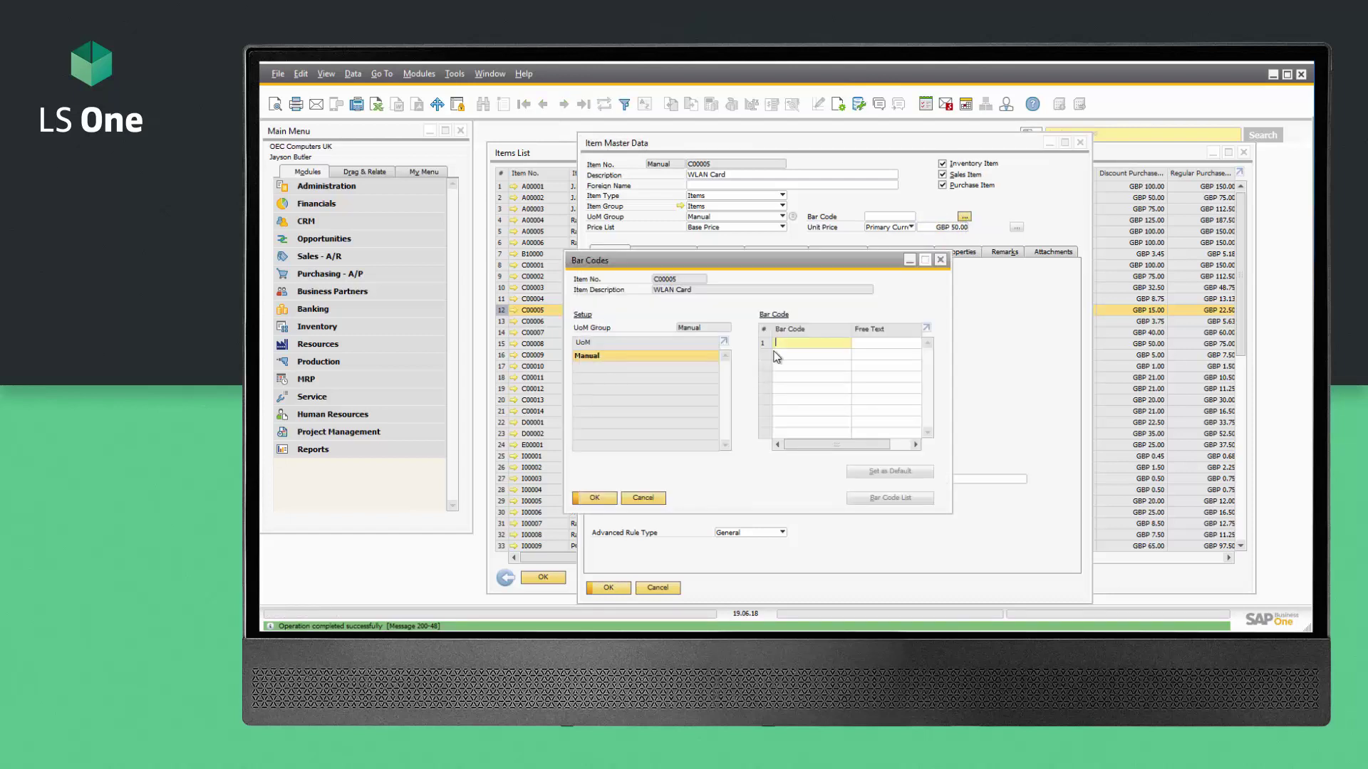
pyautogui.write('2512345678901')
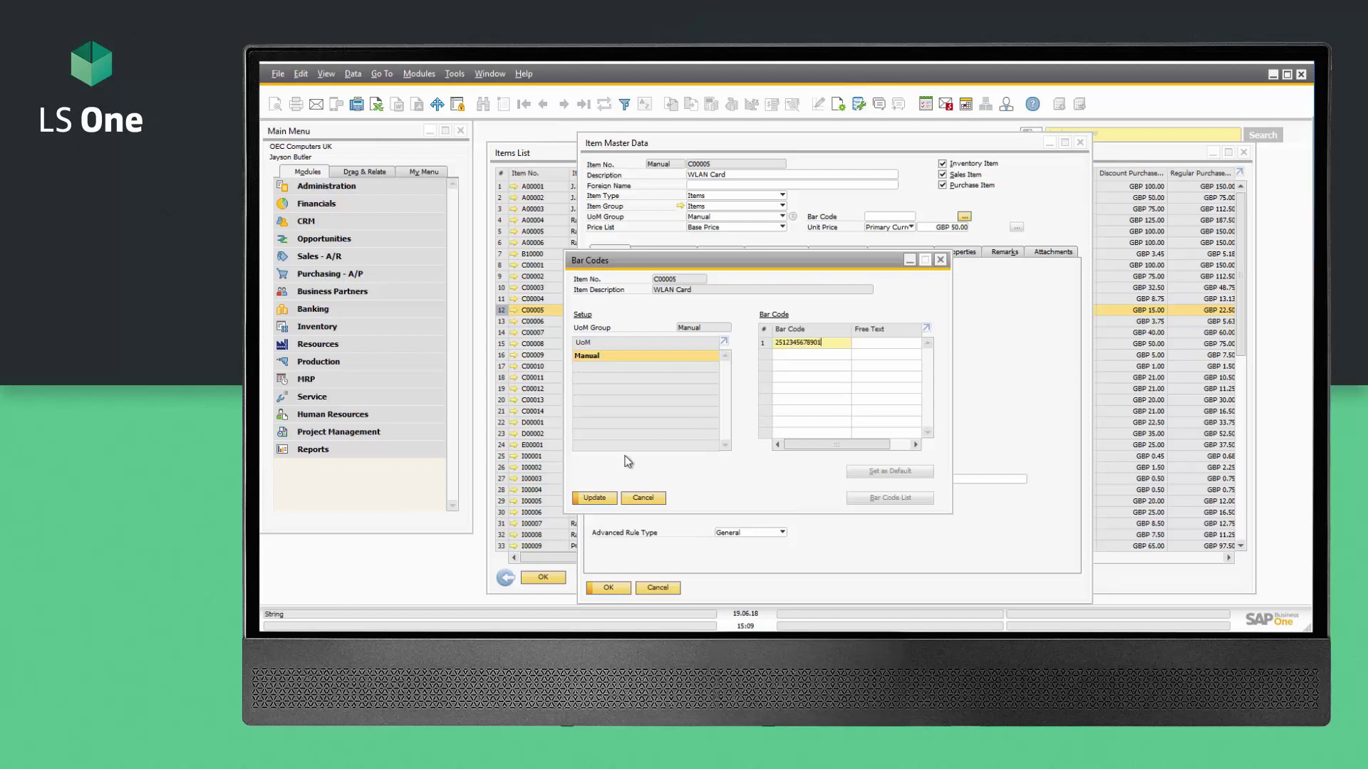
pyautogui.click(591, 497)
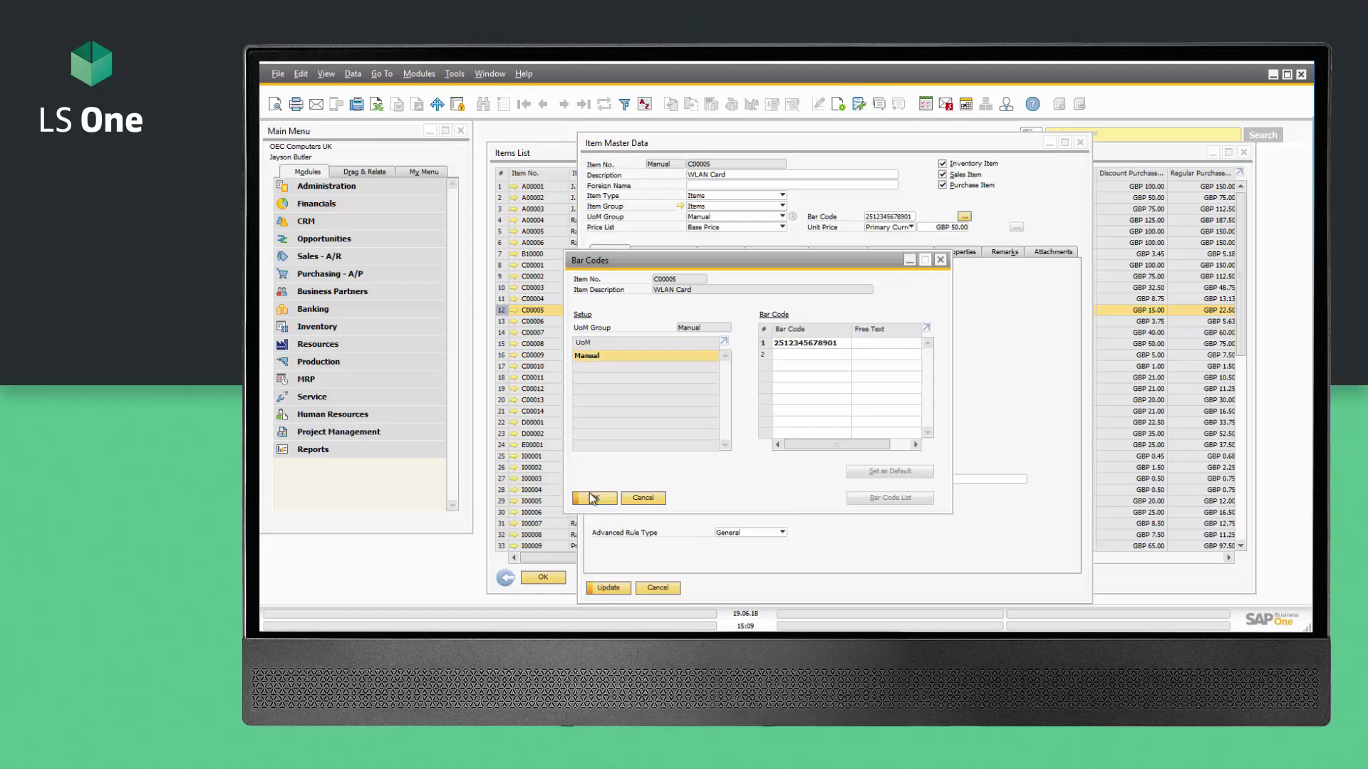
pyautogui.click(590, 497)
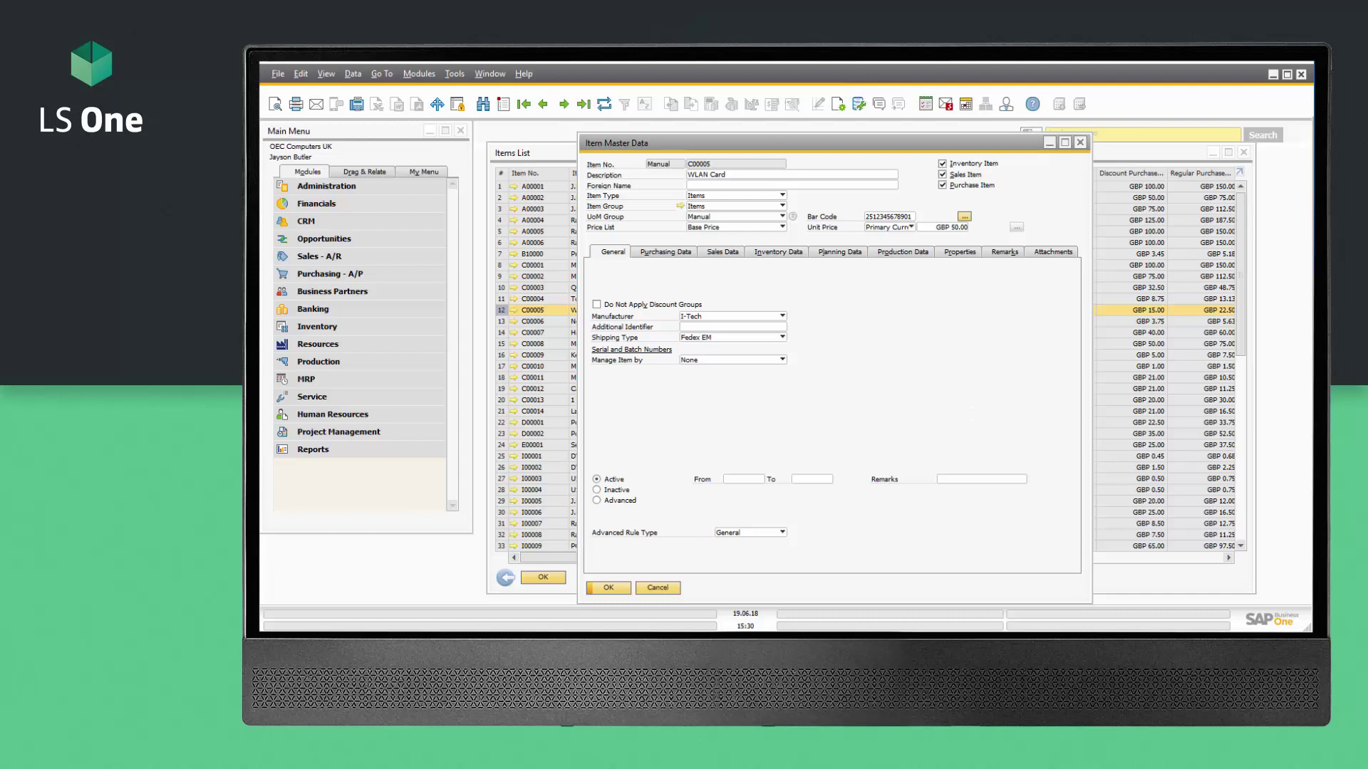
# Check the WLAN Card's stock per warehouse, then switch to the LS One POS sale screen.
pyautogui.click(788, 254)
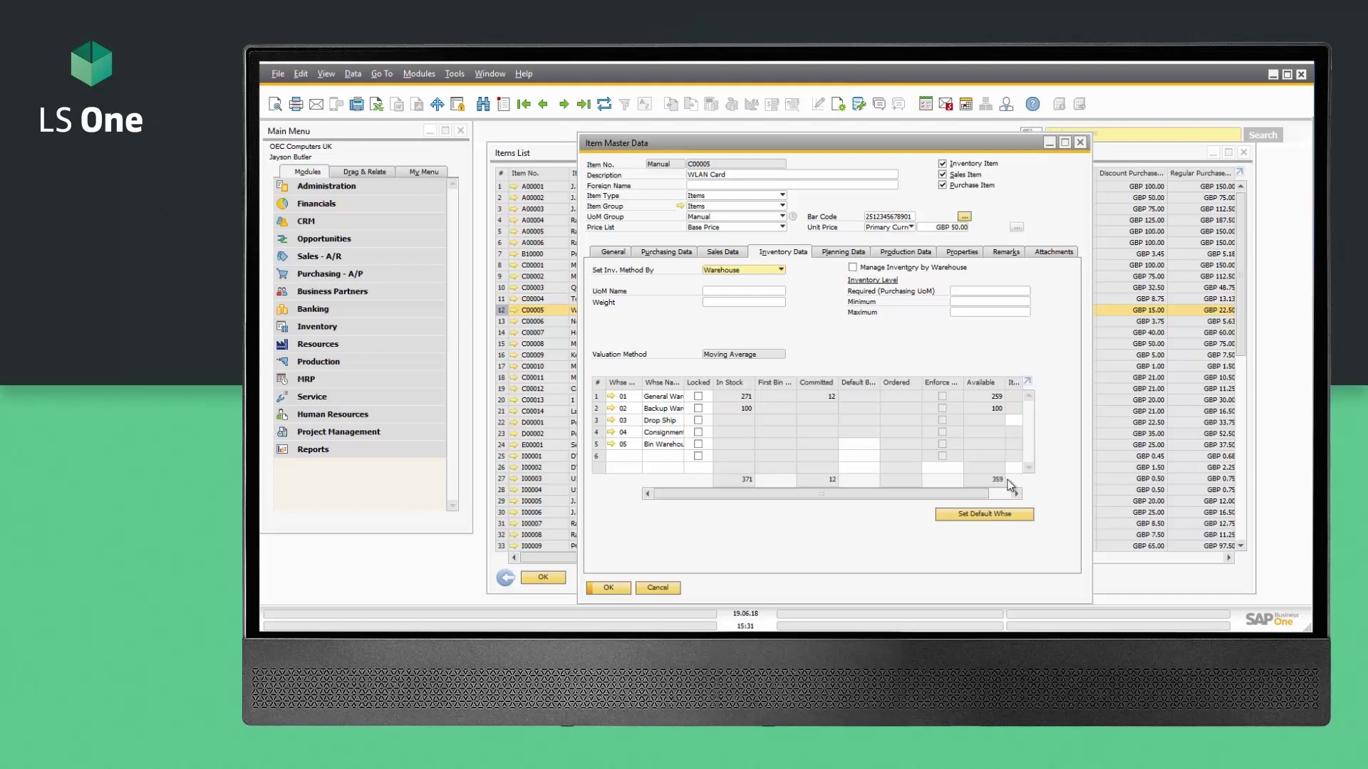
pyautogui.hotkey('alt', 'Tab')
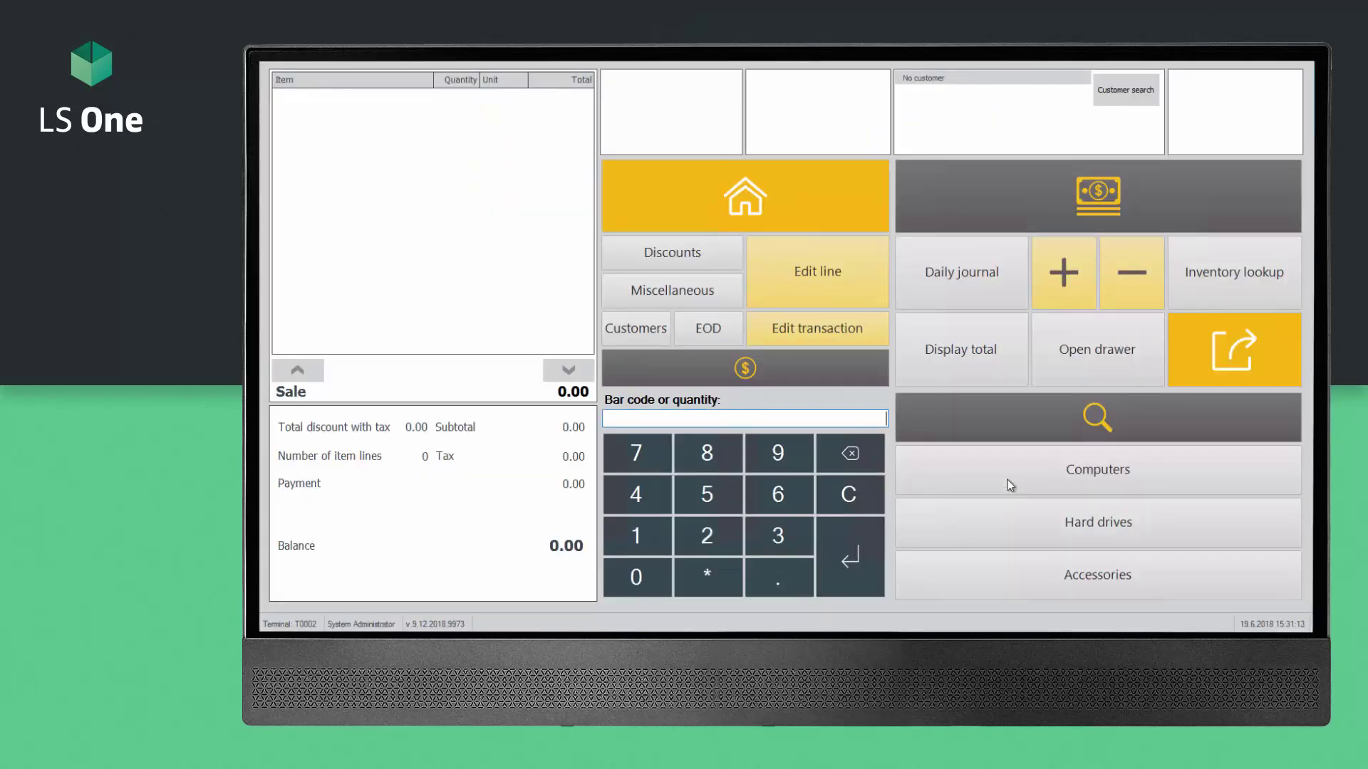
pyautogui.click(1211, 278)
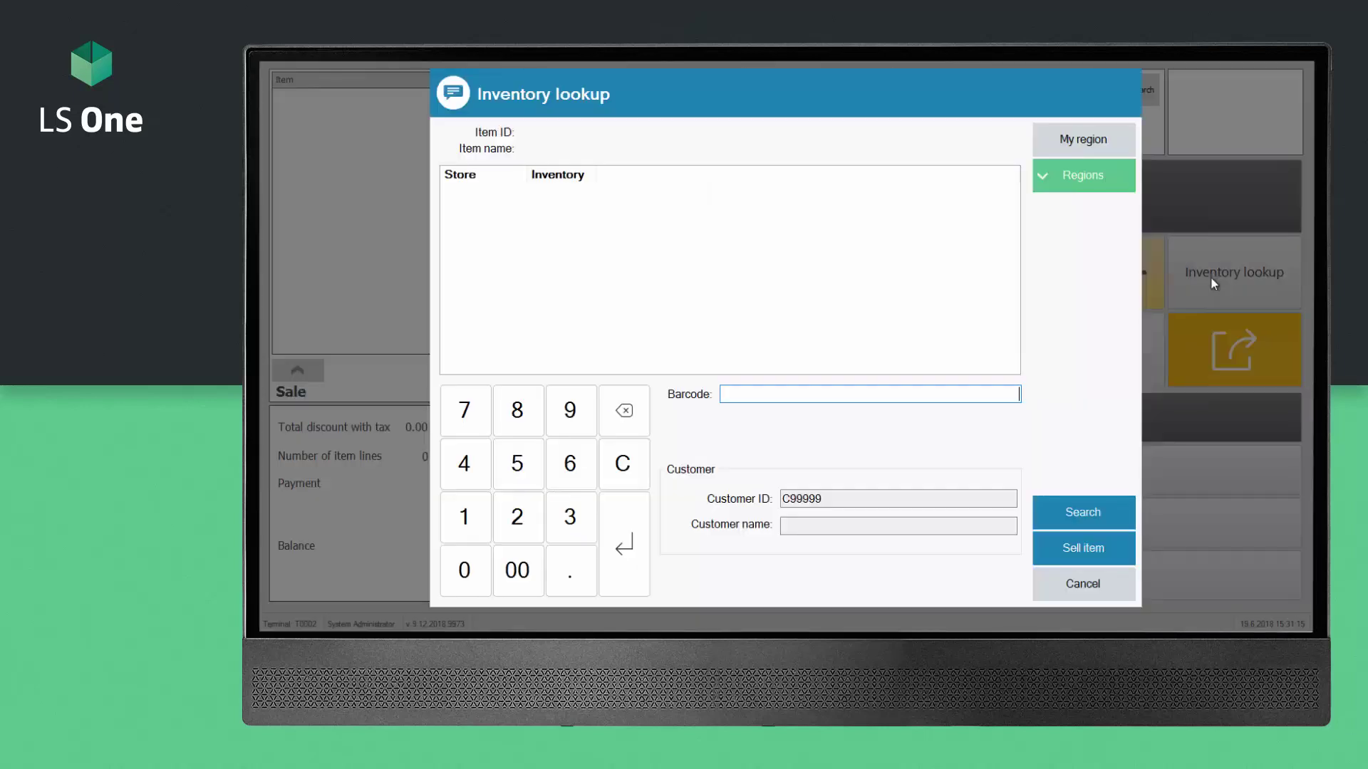
pyautogui.write('2512345678901')
pyautogui.press('Return')
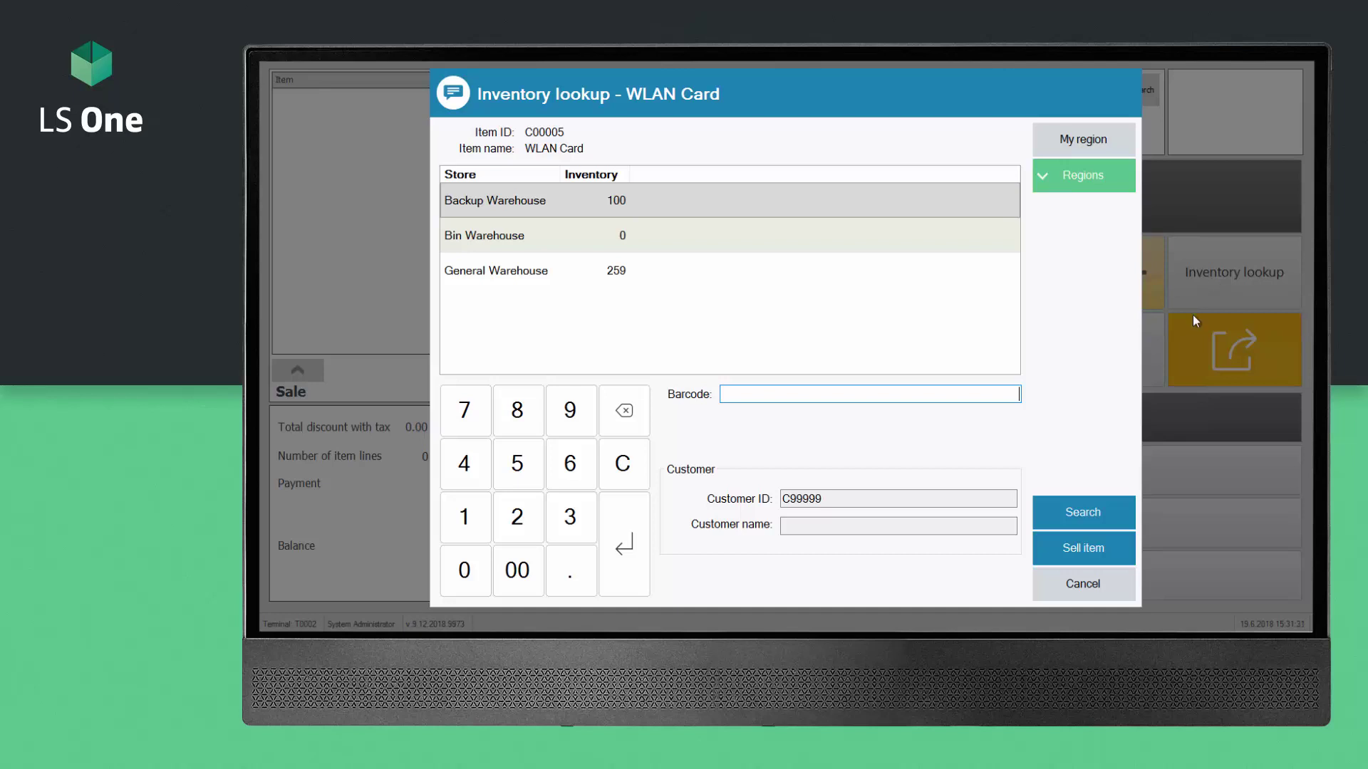
# Sell a WLAN Card and a 1 TB disk for external HD, paying 108.00 in cash.
pyautogui.click(1095, 547)
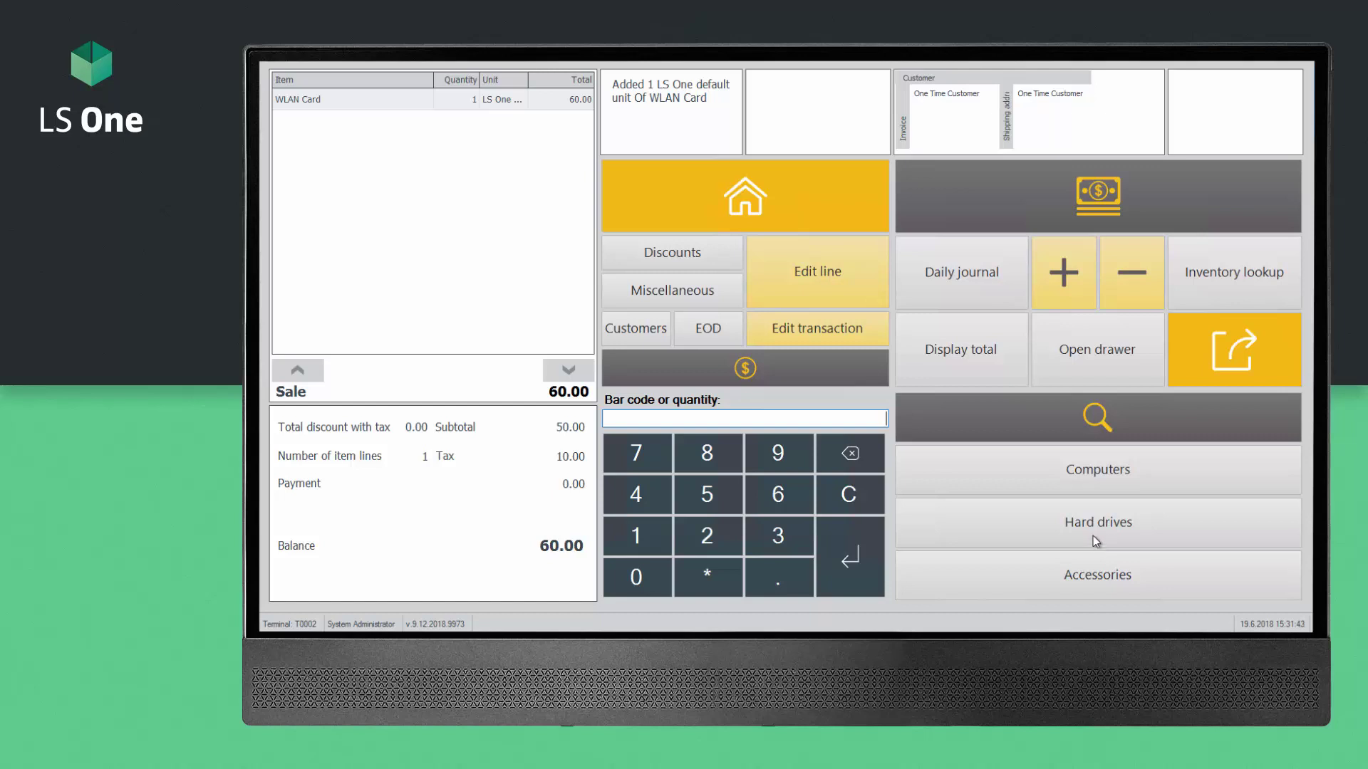
pyautogui.click(1095, 534)
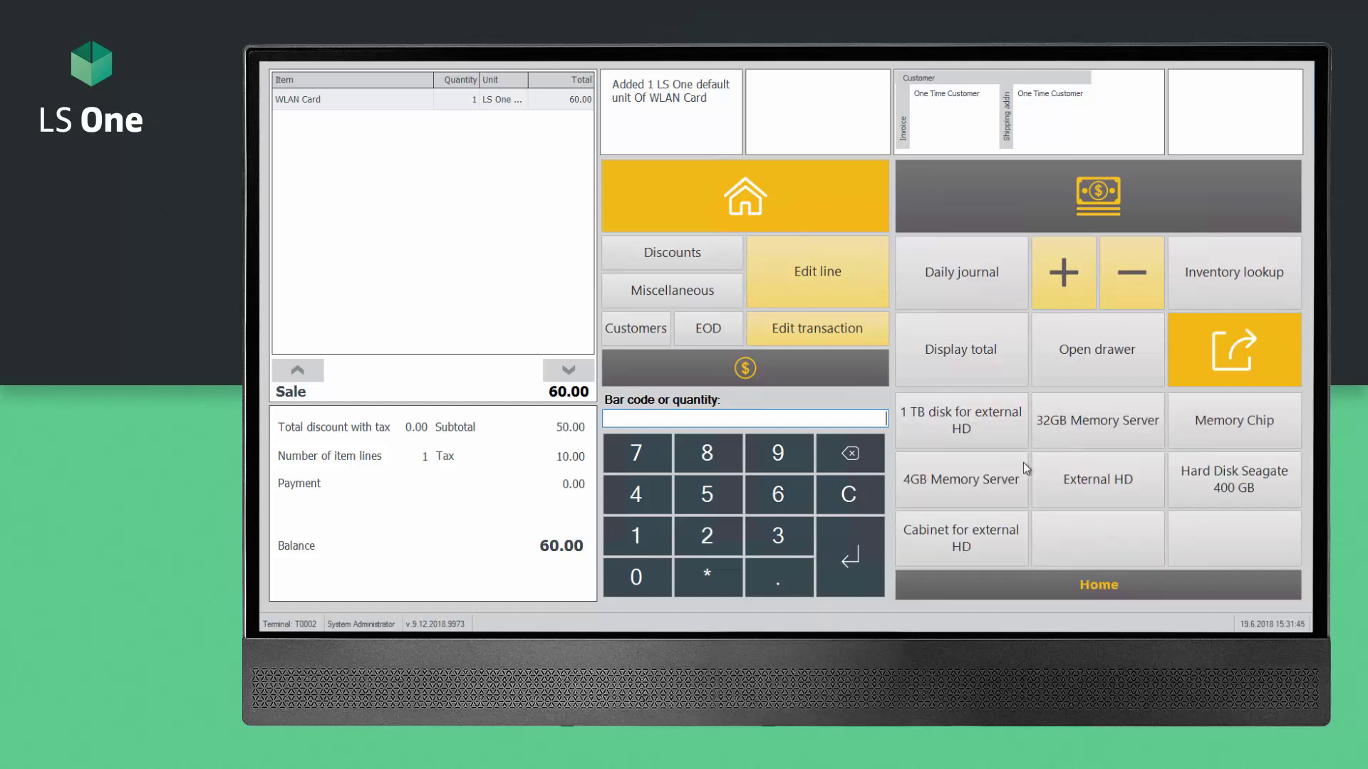
pyautogui.click(981, 430)
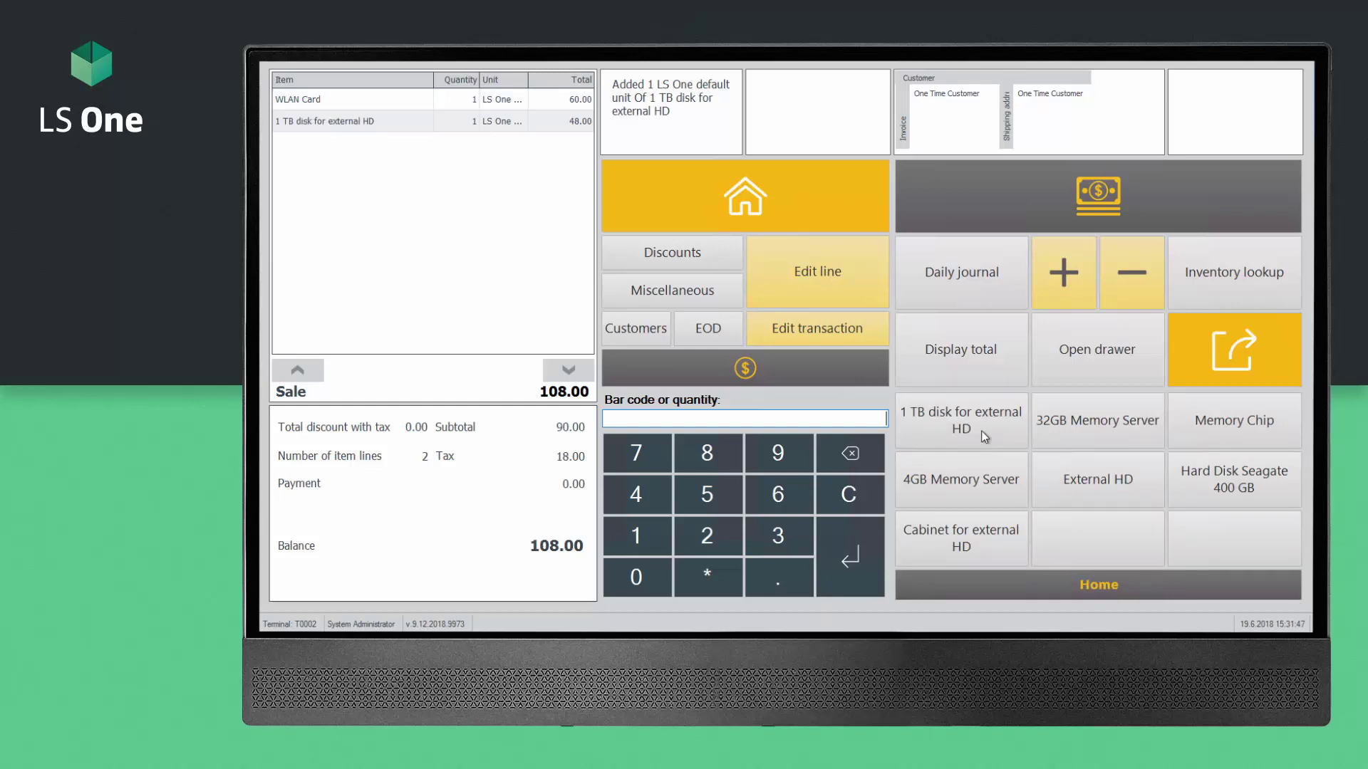
pyautogui.click(1037, 199)
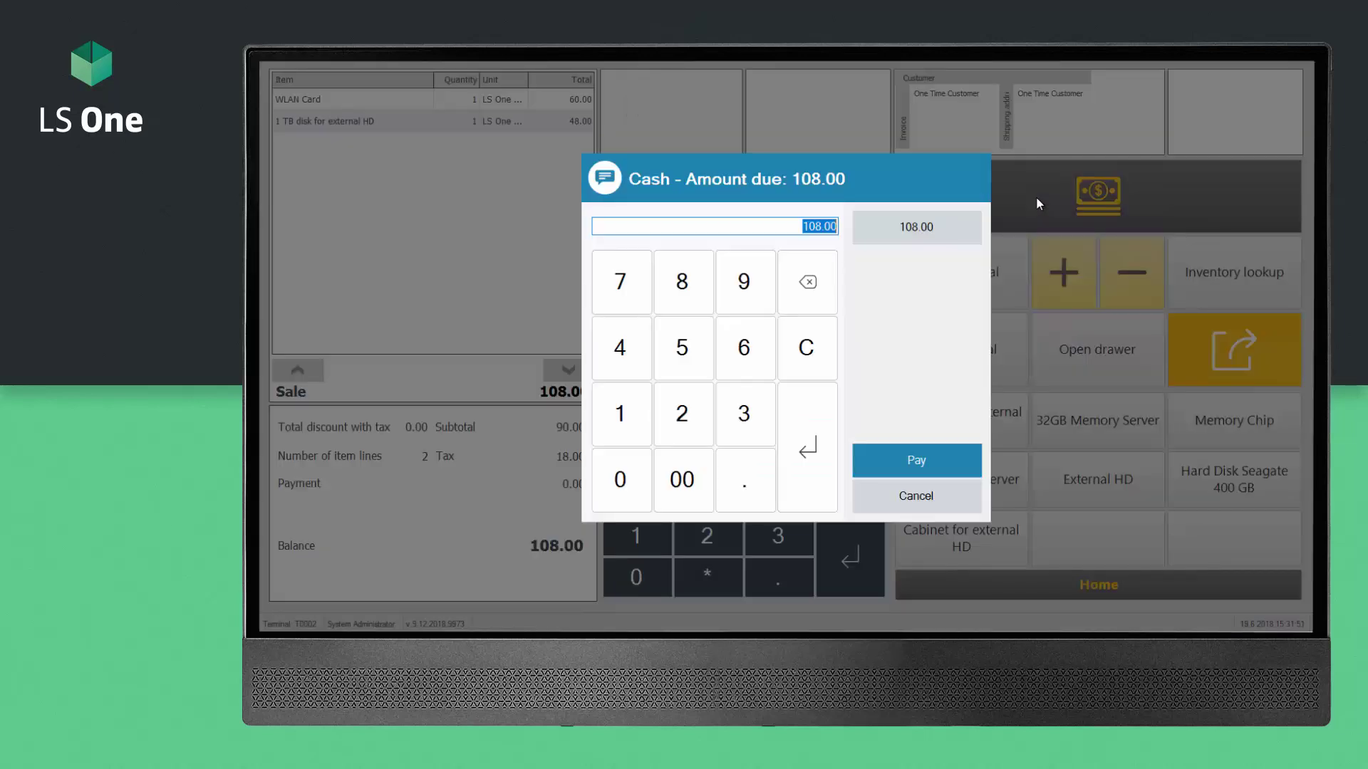
pyautogui.click(934, 225)
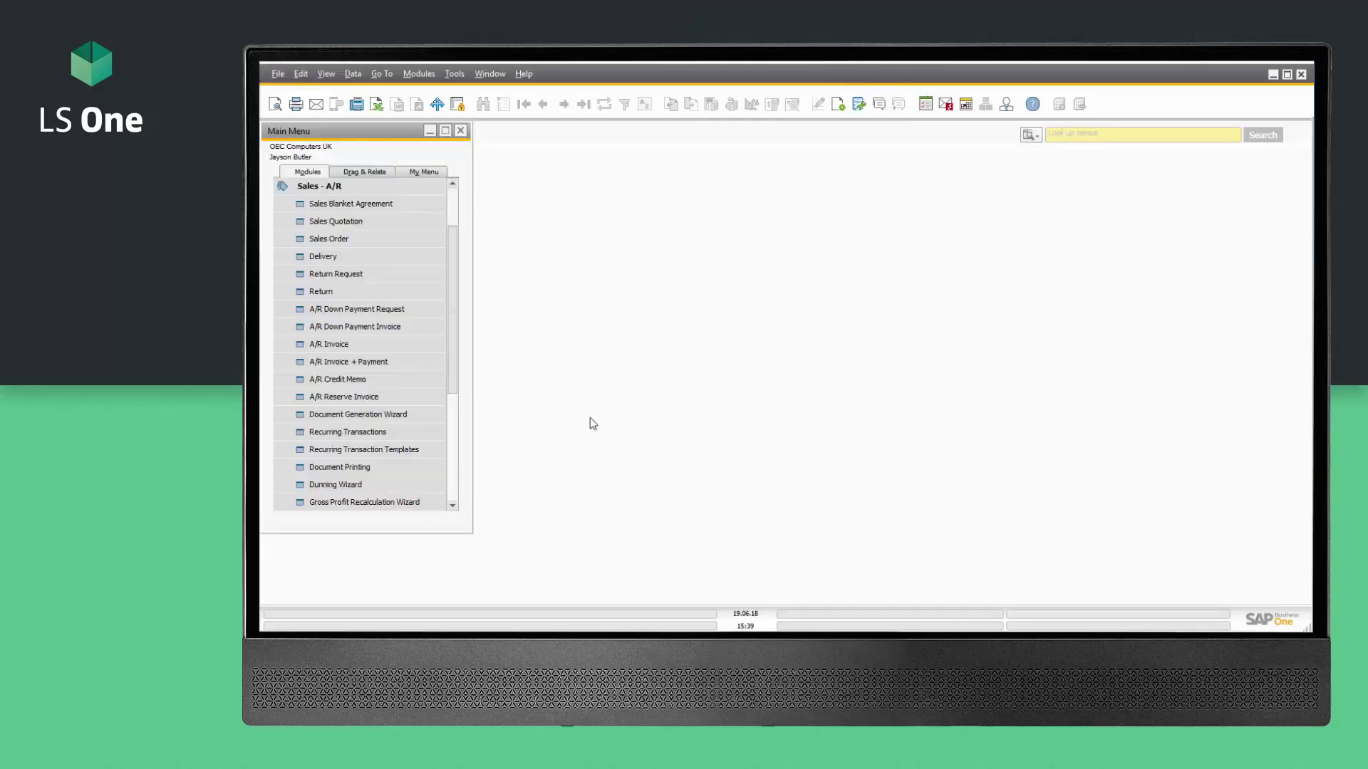
# Load the latest A/R invoice, 1307, and view its relationship map linking payment 1116.
pyautogui.click(429, 345)
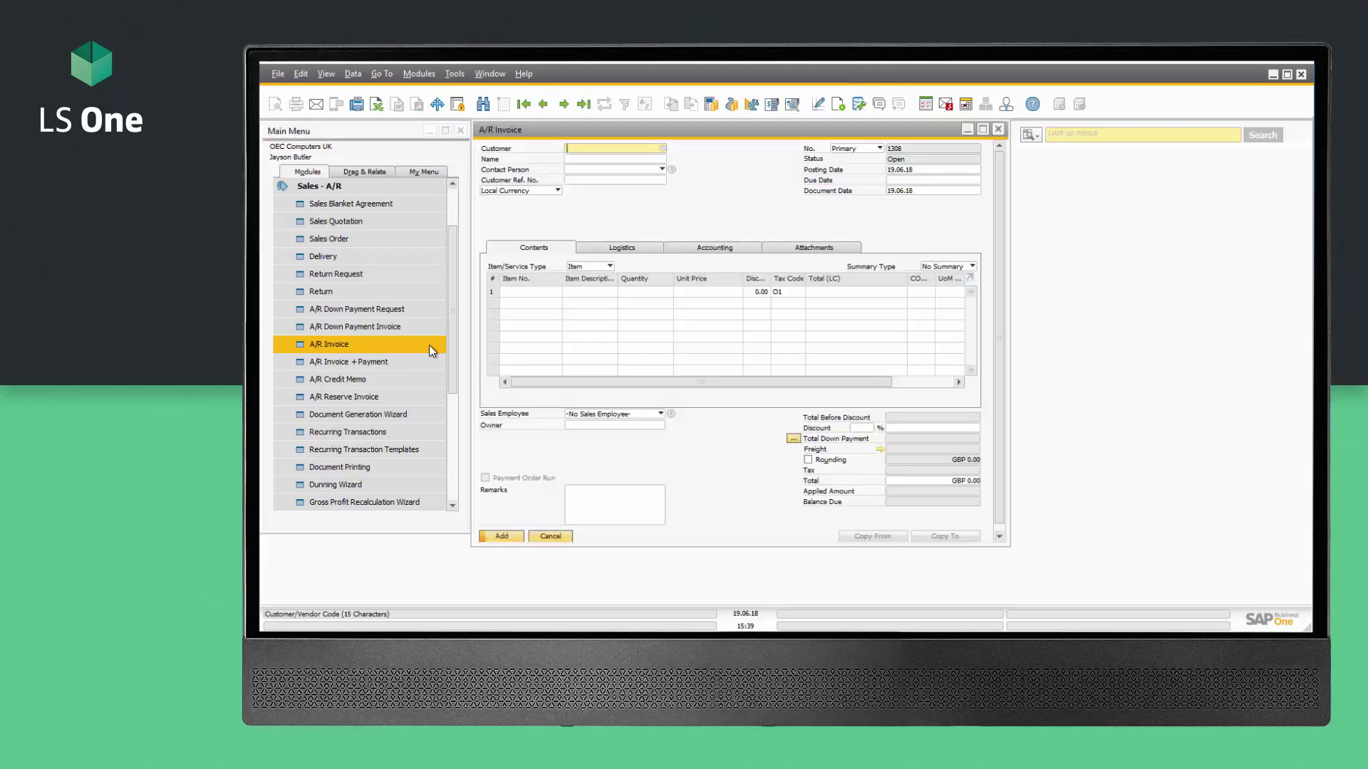
pyautogui.click(584, 105)
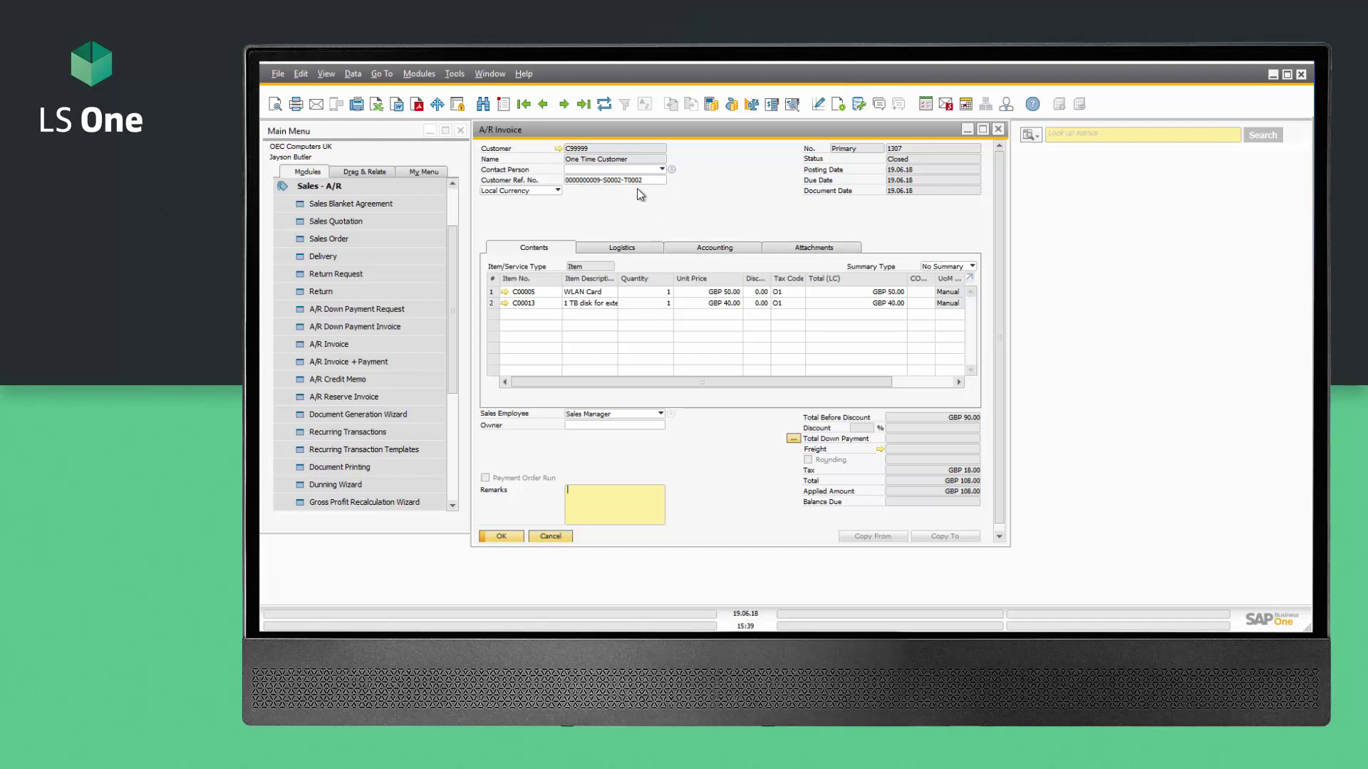
pyautogui.rightClick(748, 190)
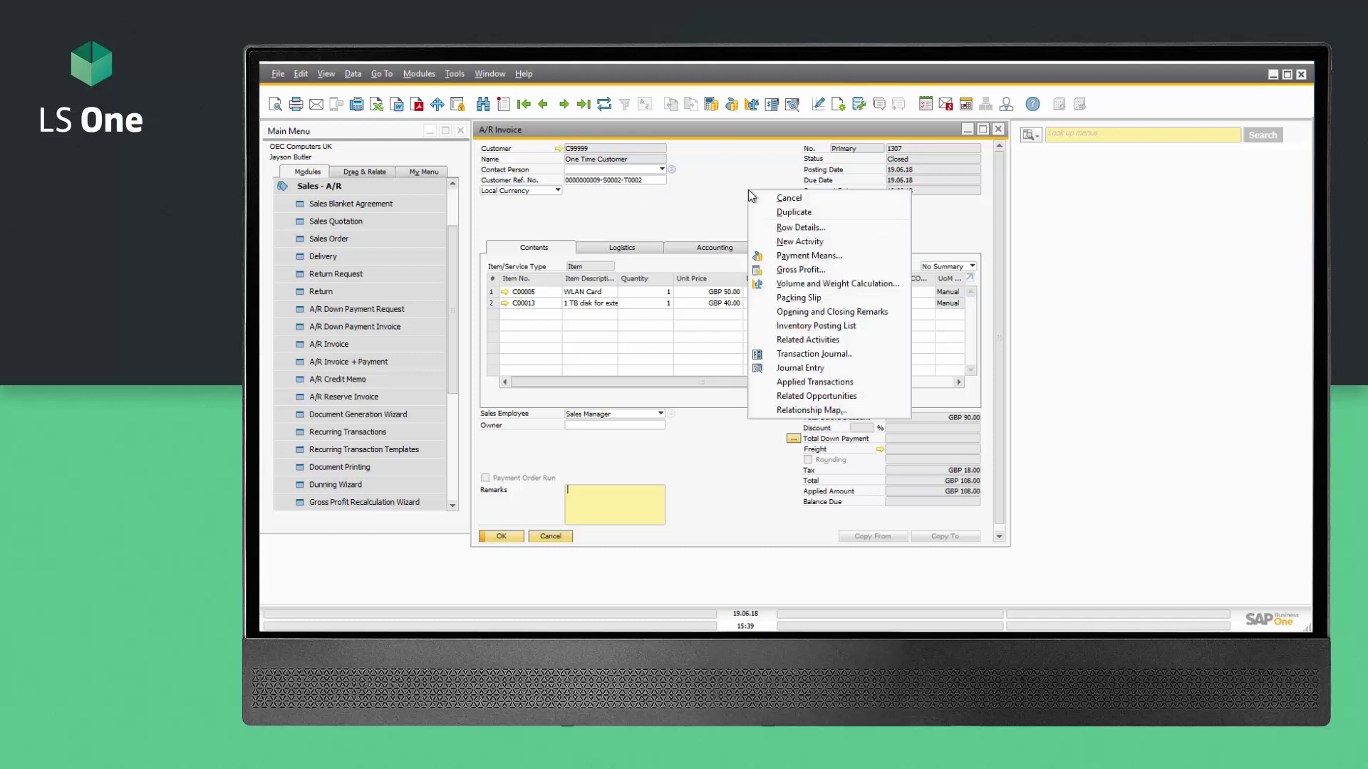
pyautogui.click(799, 410)
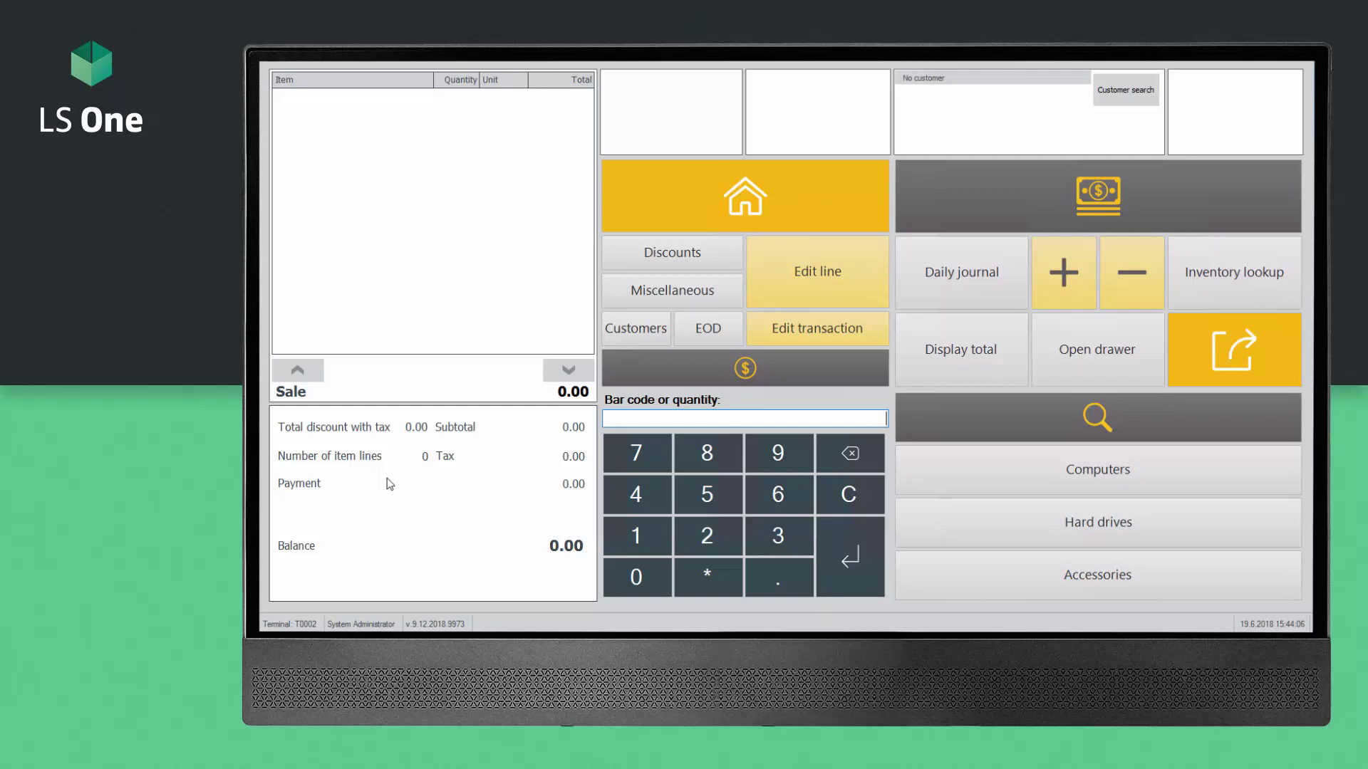
# Return the WLAN Card from the pasted receipt id with reason code Returns.
pyautogui.click(810, 335)
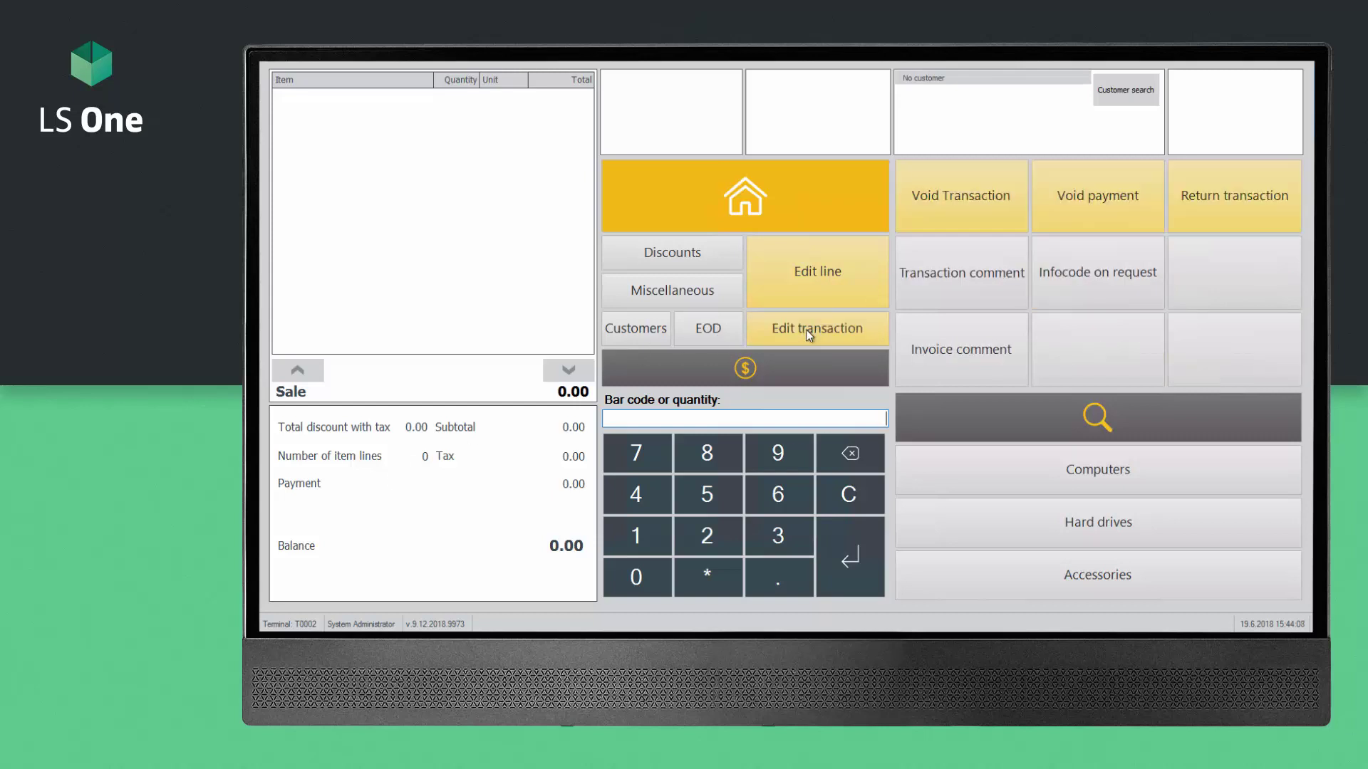
pyautogui.click(1233, 193)
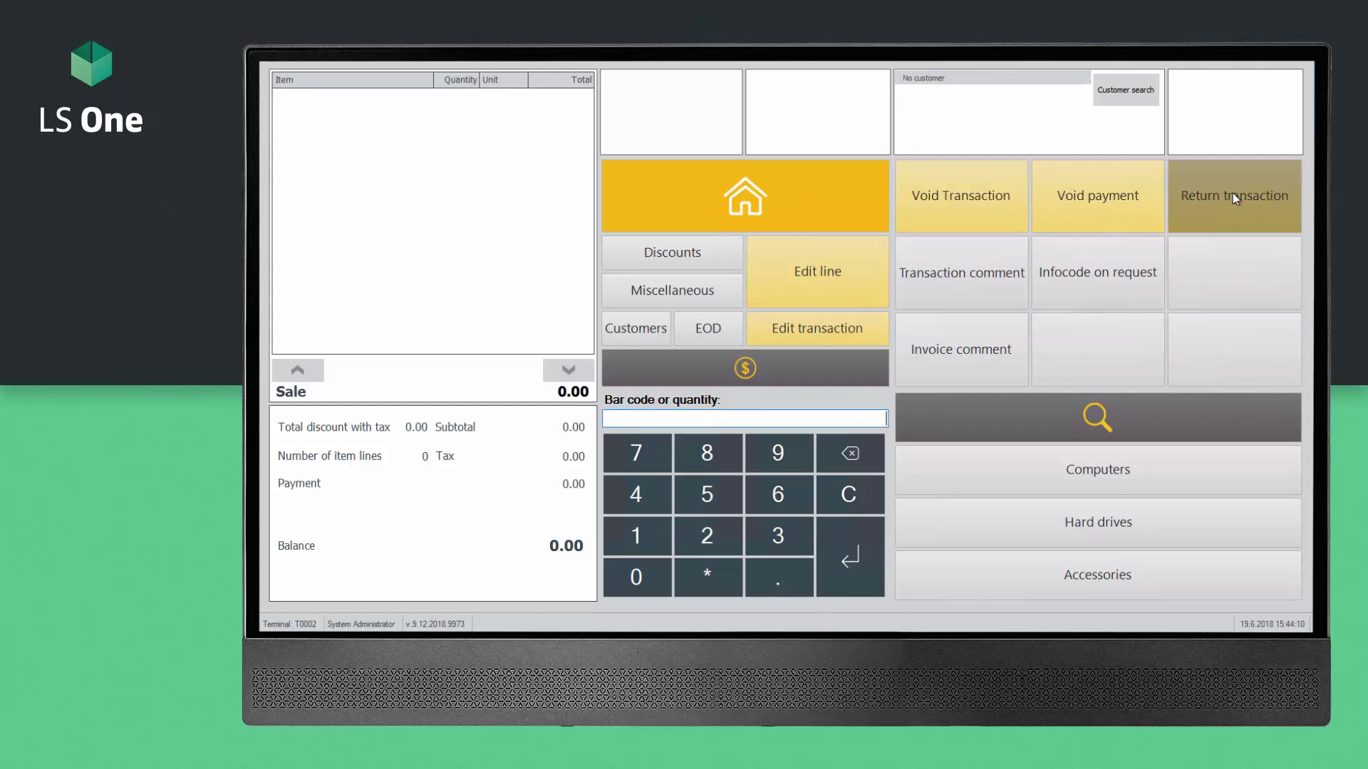
pyautogui.hotkey('ctrl', 'v')
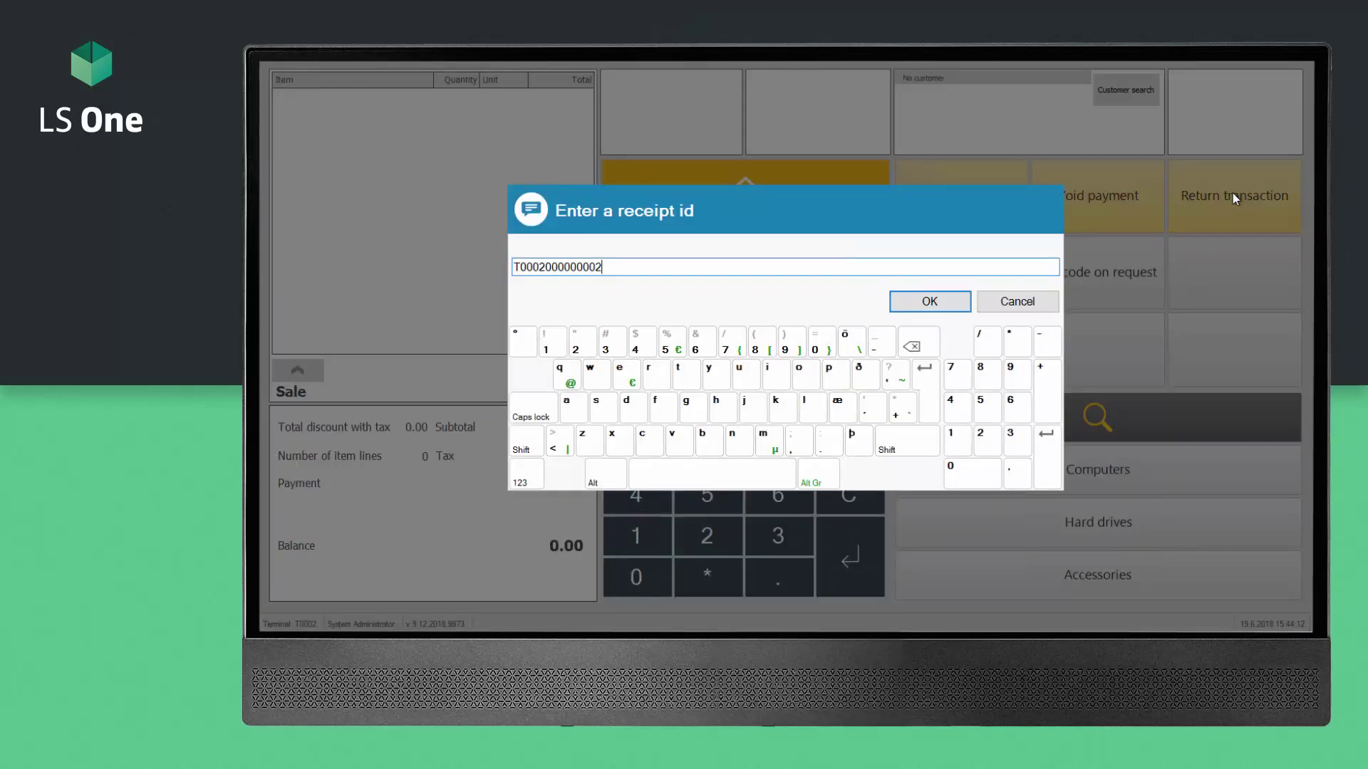
pyautogui.click(937, 300)
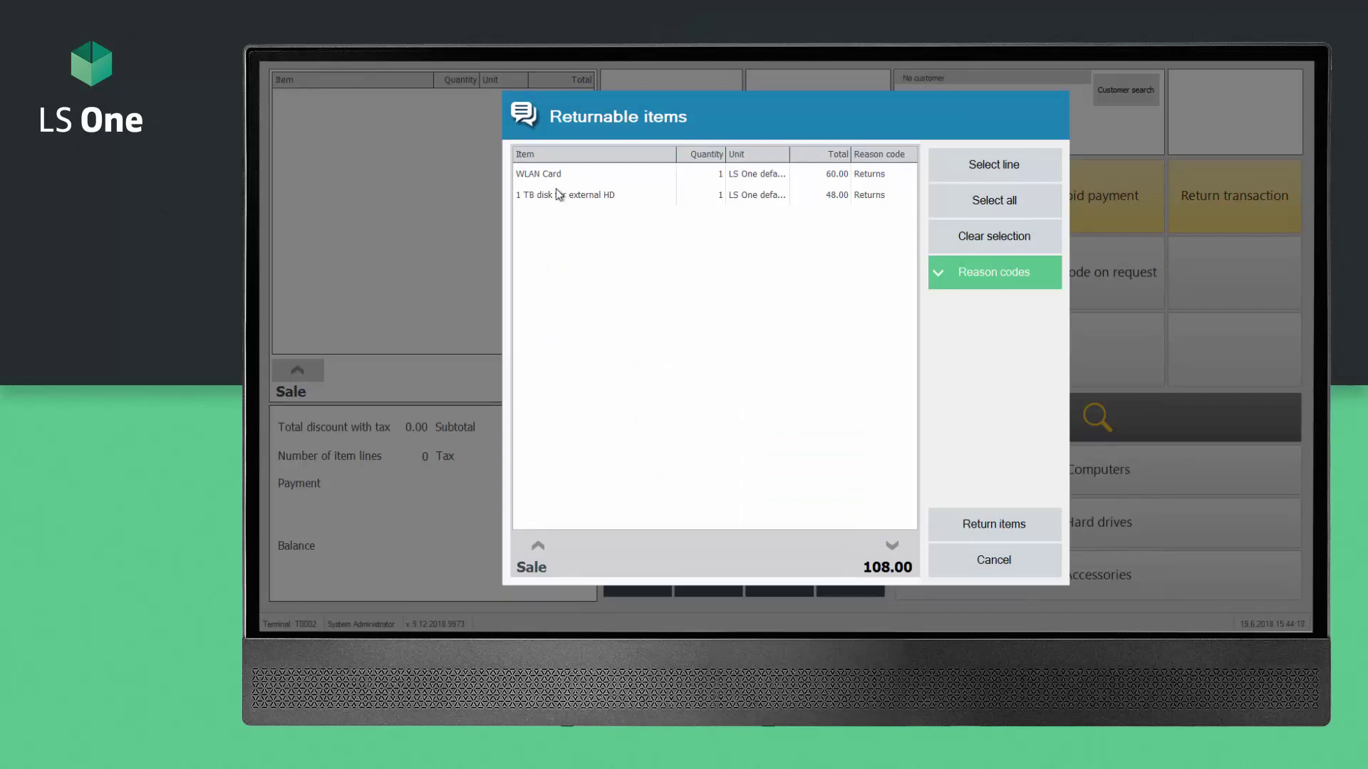
pyautogui.click(540, 174)
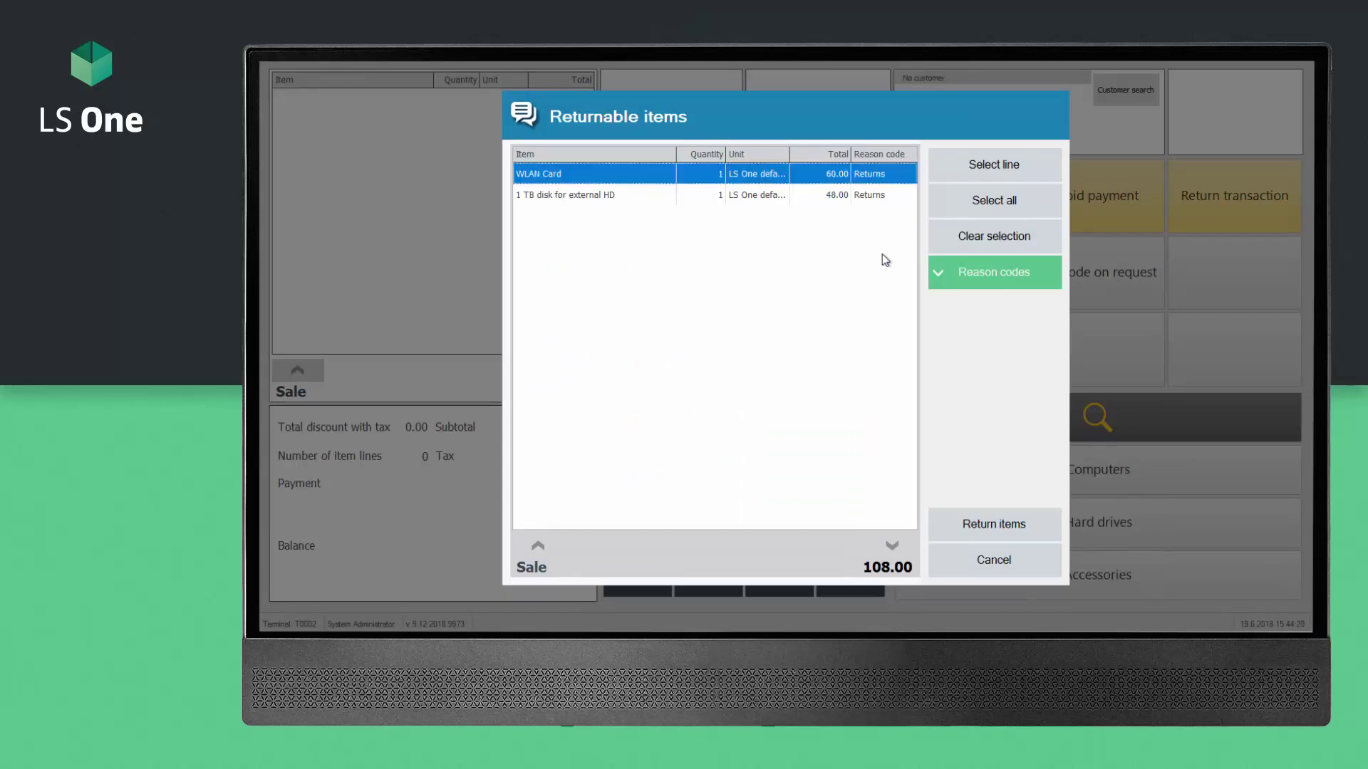
pyautogui.click(1030, 282)
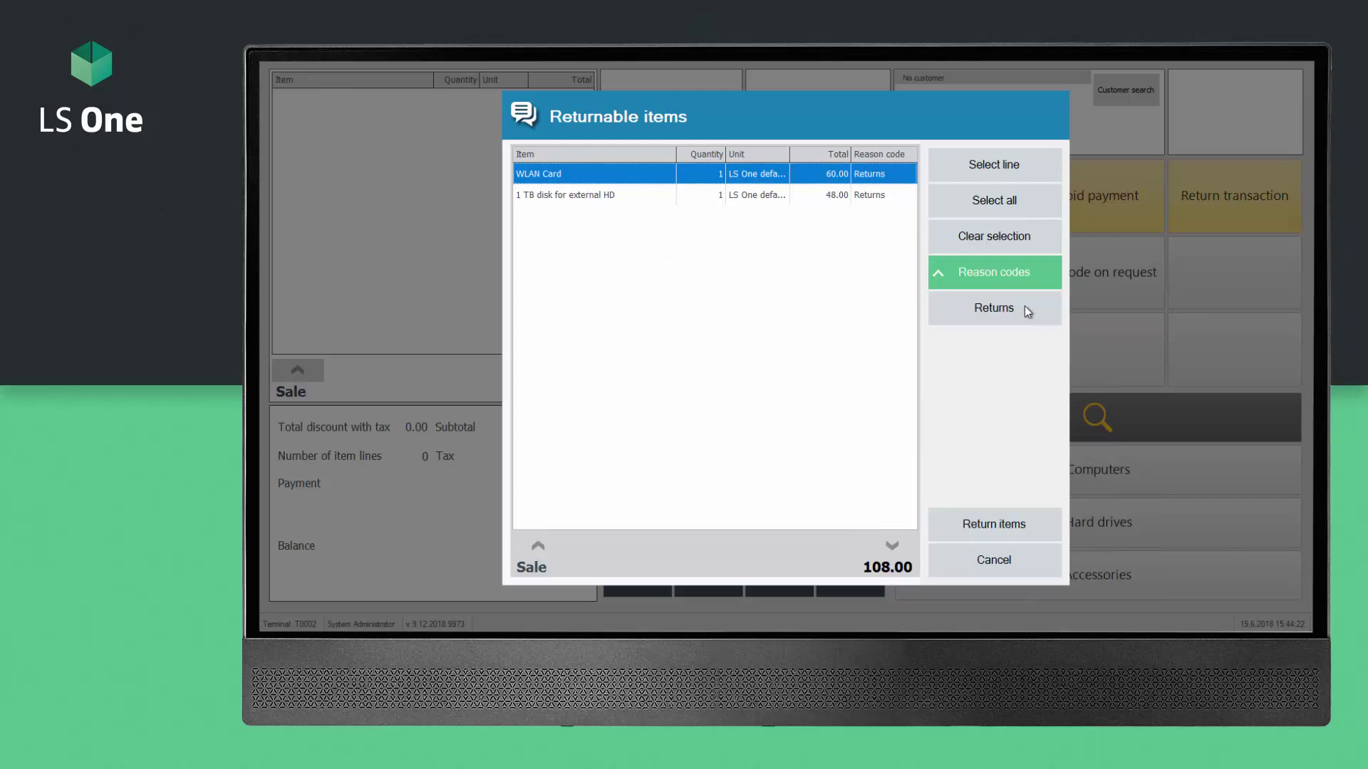
pyautogui.click(1025, 305)
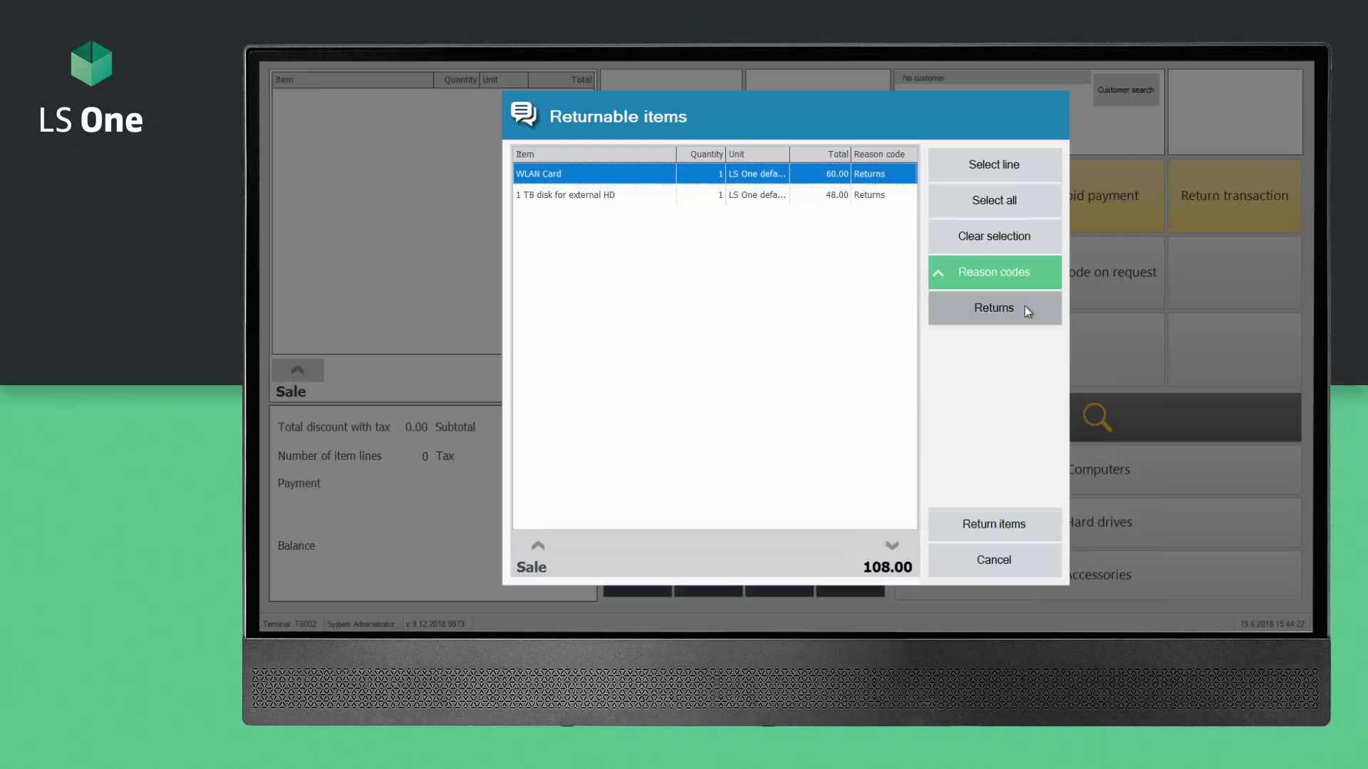
pyautogui.click(1025, 523)
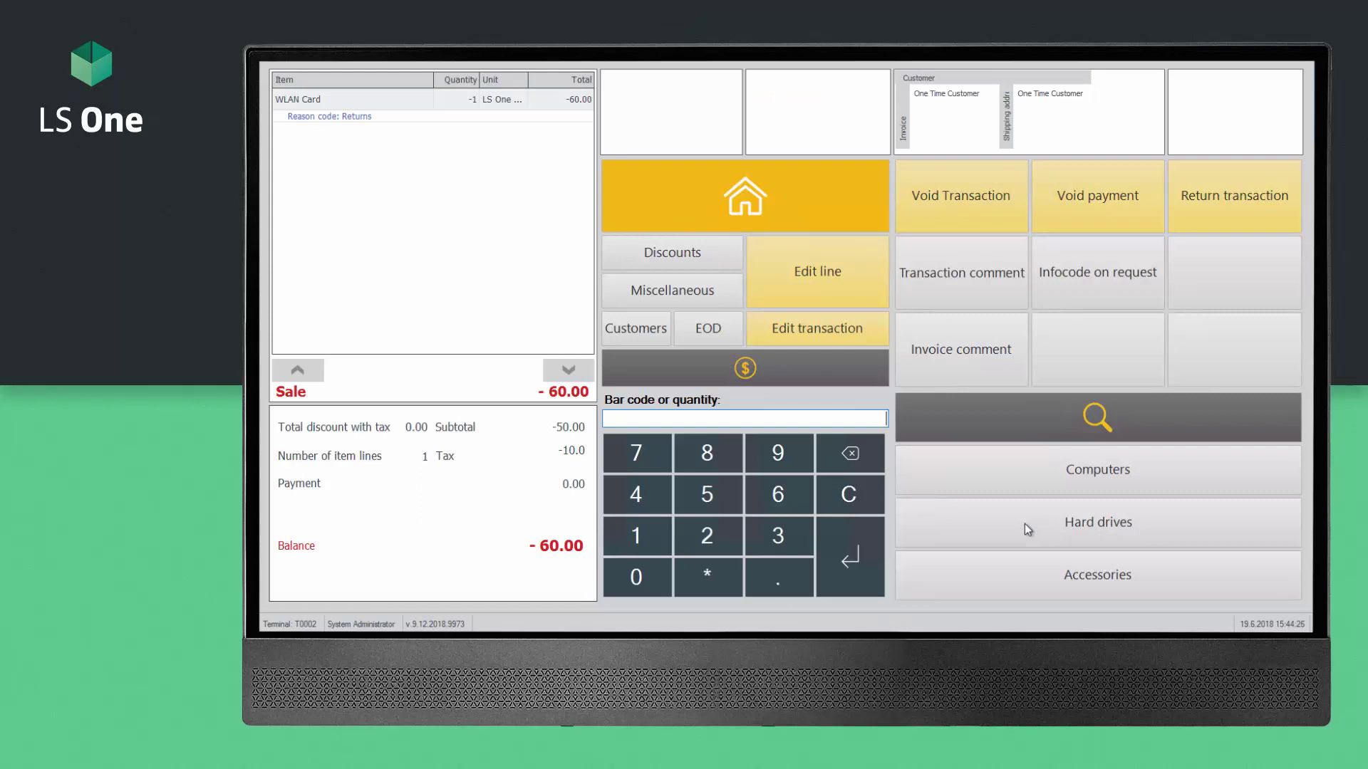
# Refund the -60.00 return amount in cash and post the return.
pyautogui.click(811, 370)
pyautogui.click(1009, 172)
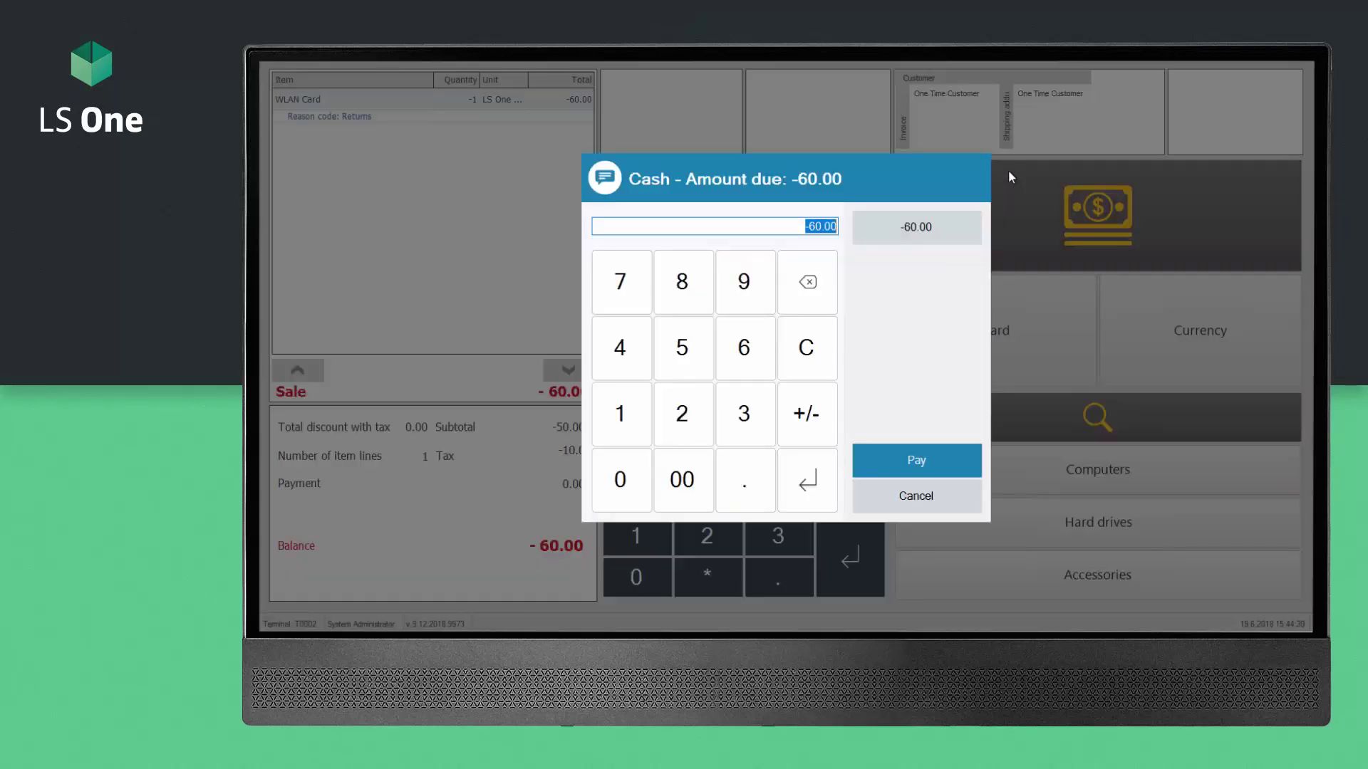
pyautogui.click(947, 226)
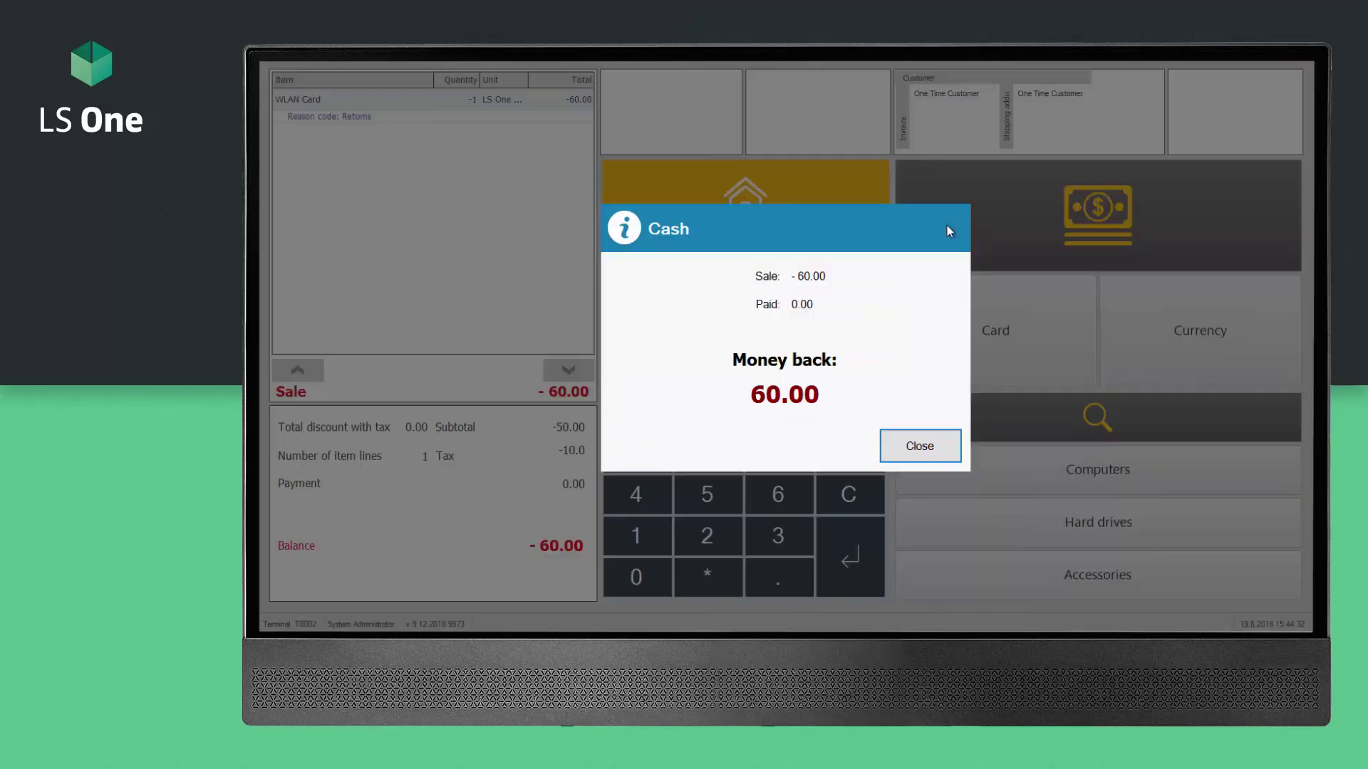
pyautogui.click(931, 441)
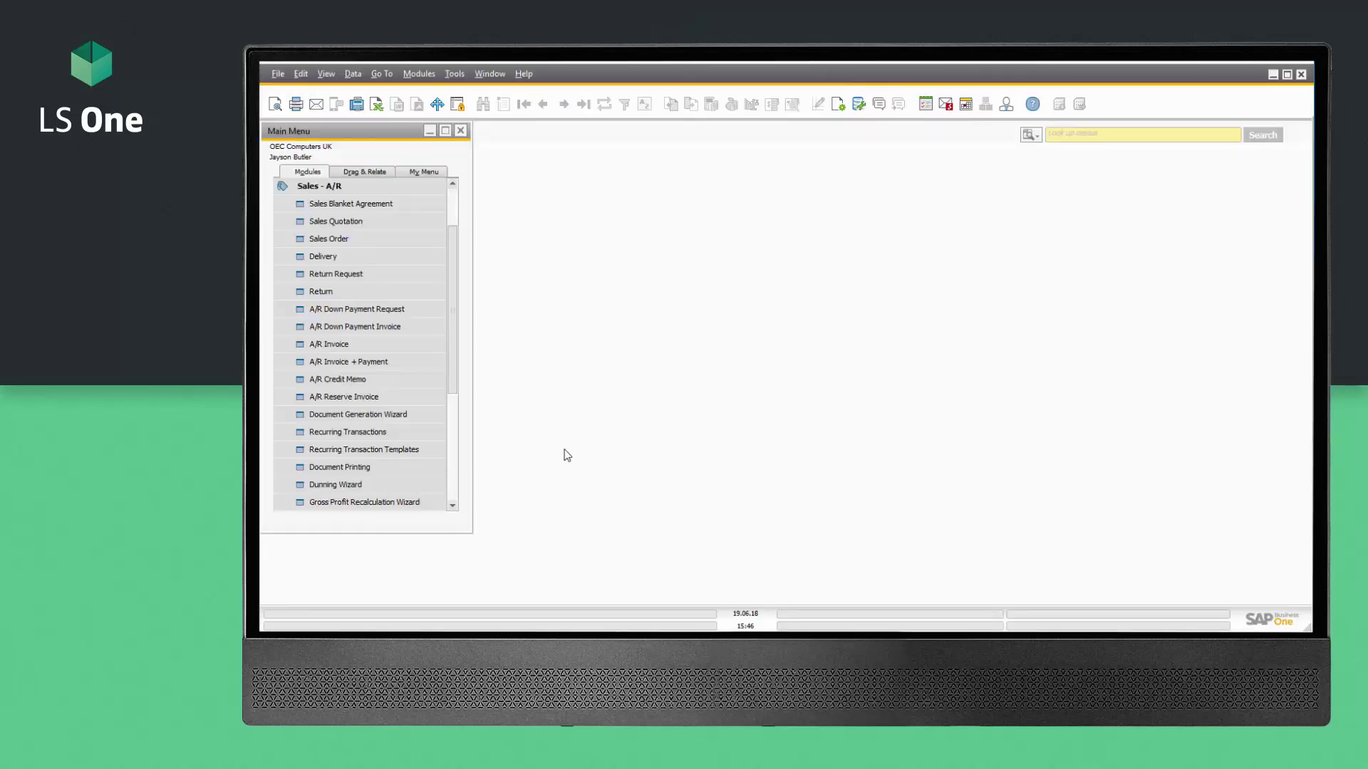
# Display the most recent A/R credit memo, the closed WLAN Card return.
pyautogui.click(426, 381)
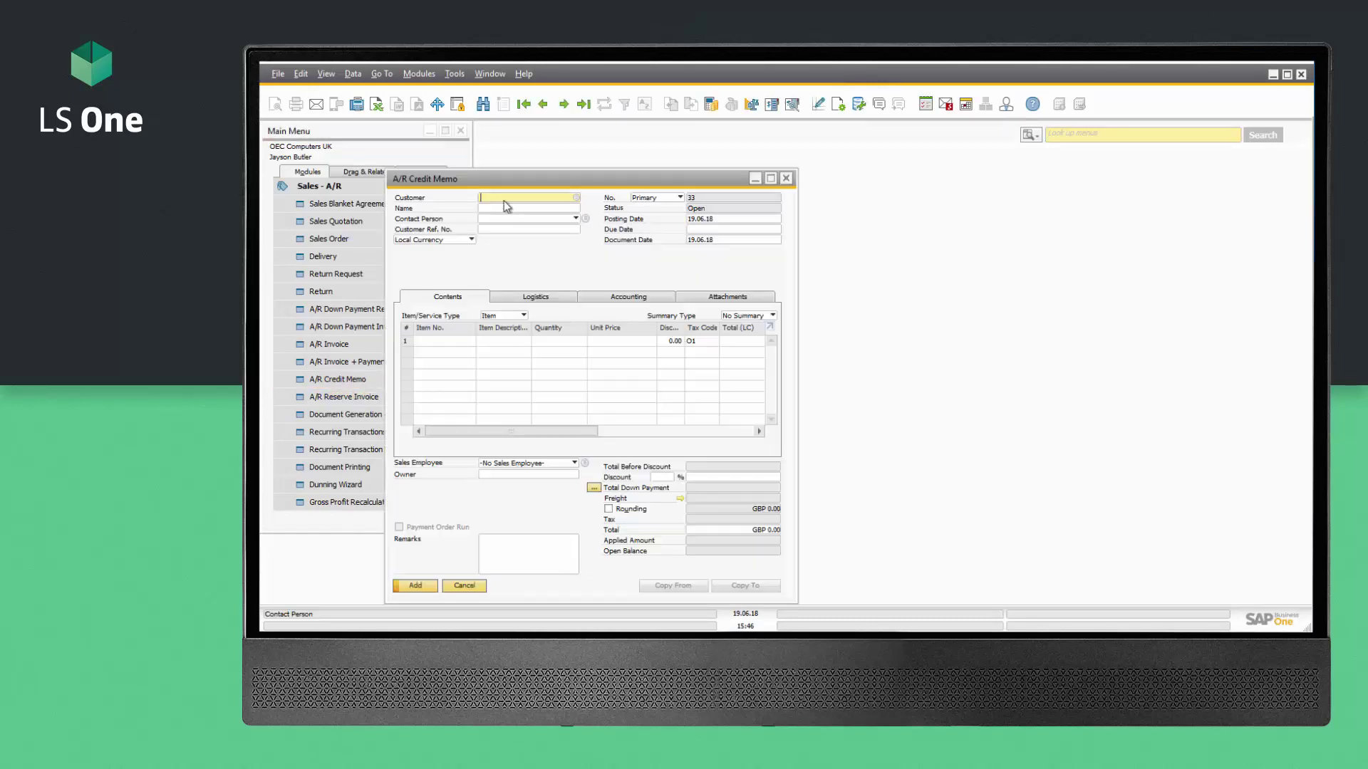
pyautogui.click(583, 112)
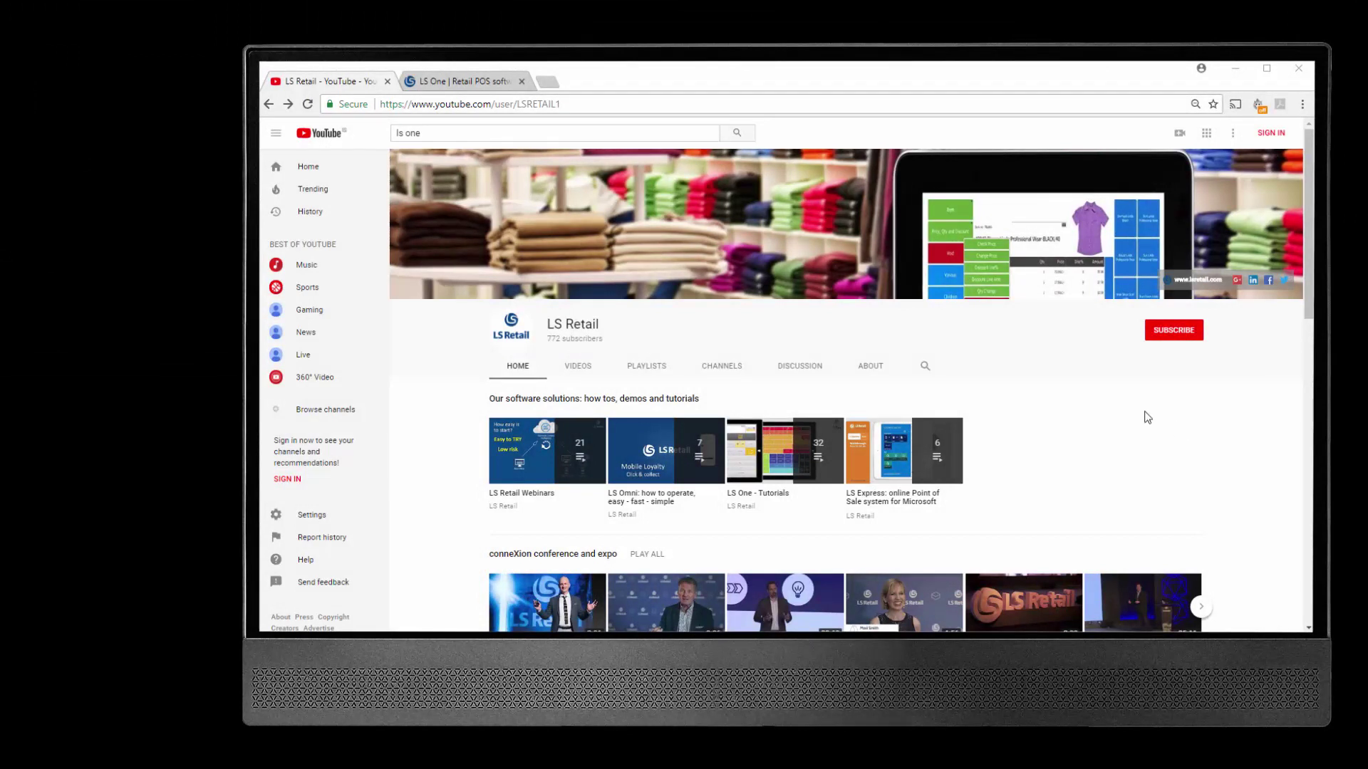
# Switch to the 'LS One | Retail POS software' tab and reload it via Products > LS One.
pyautogui.click(638, 135)
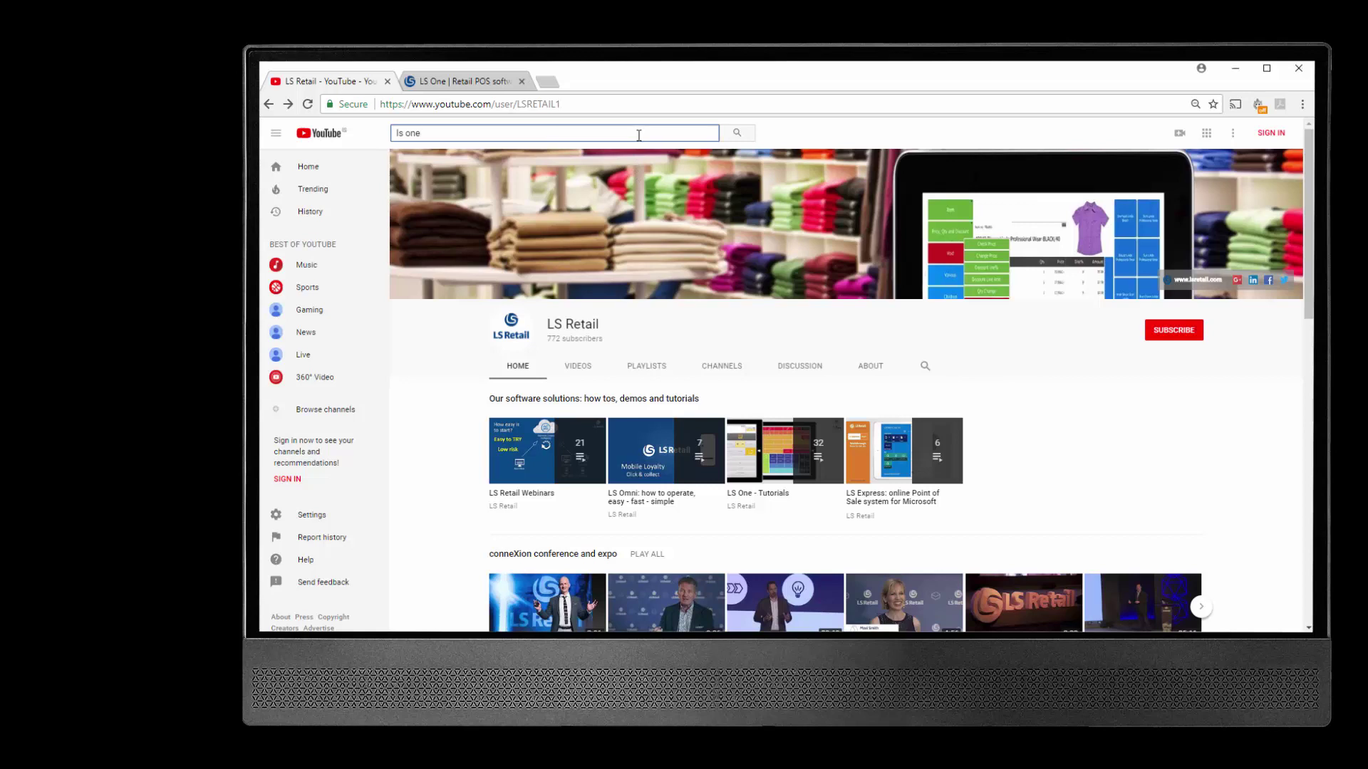
pyautogui.click(470, 81)
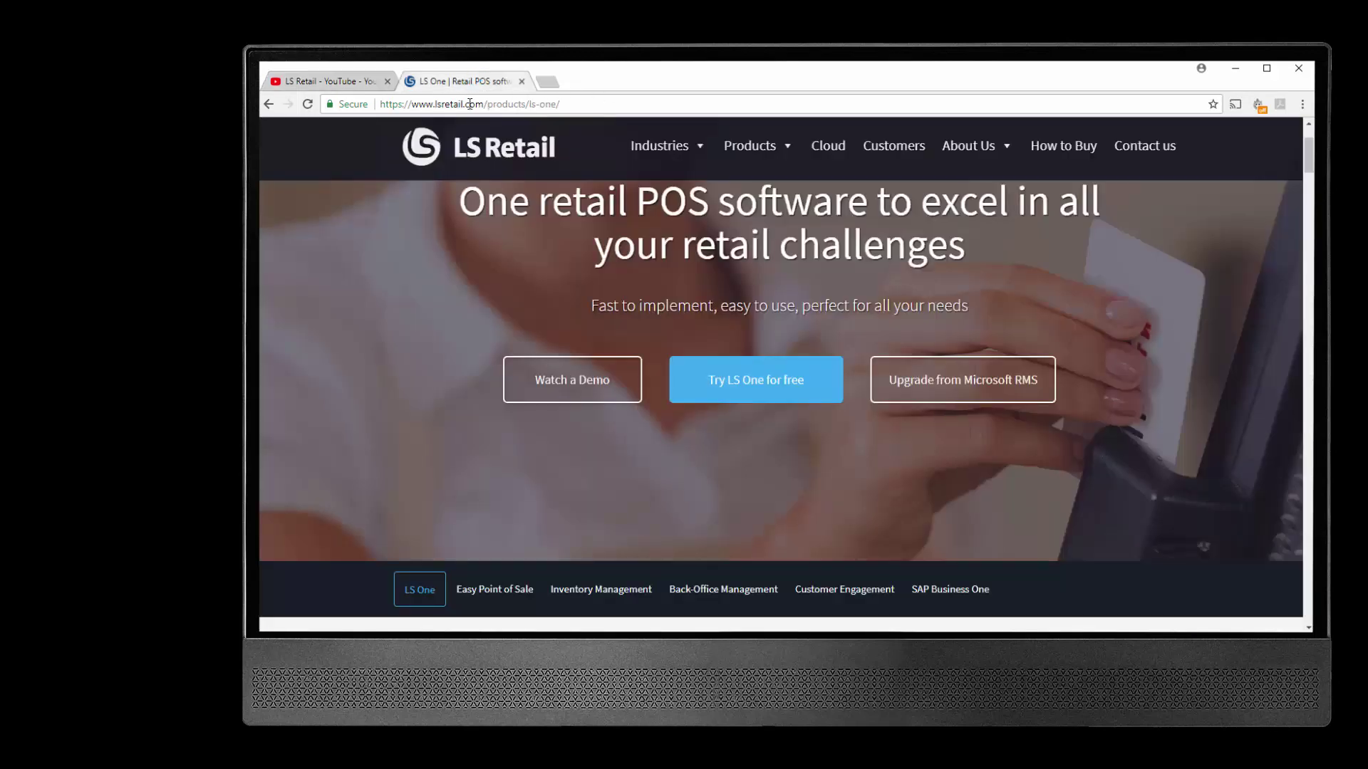
pyautogui.moveTo(748, 146)
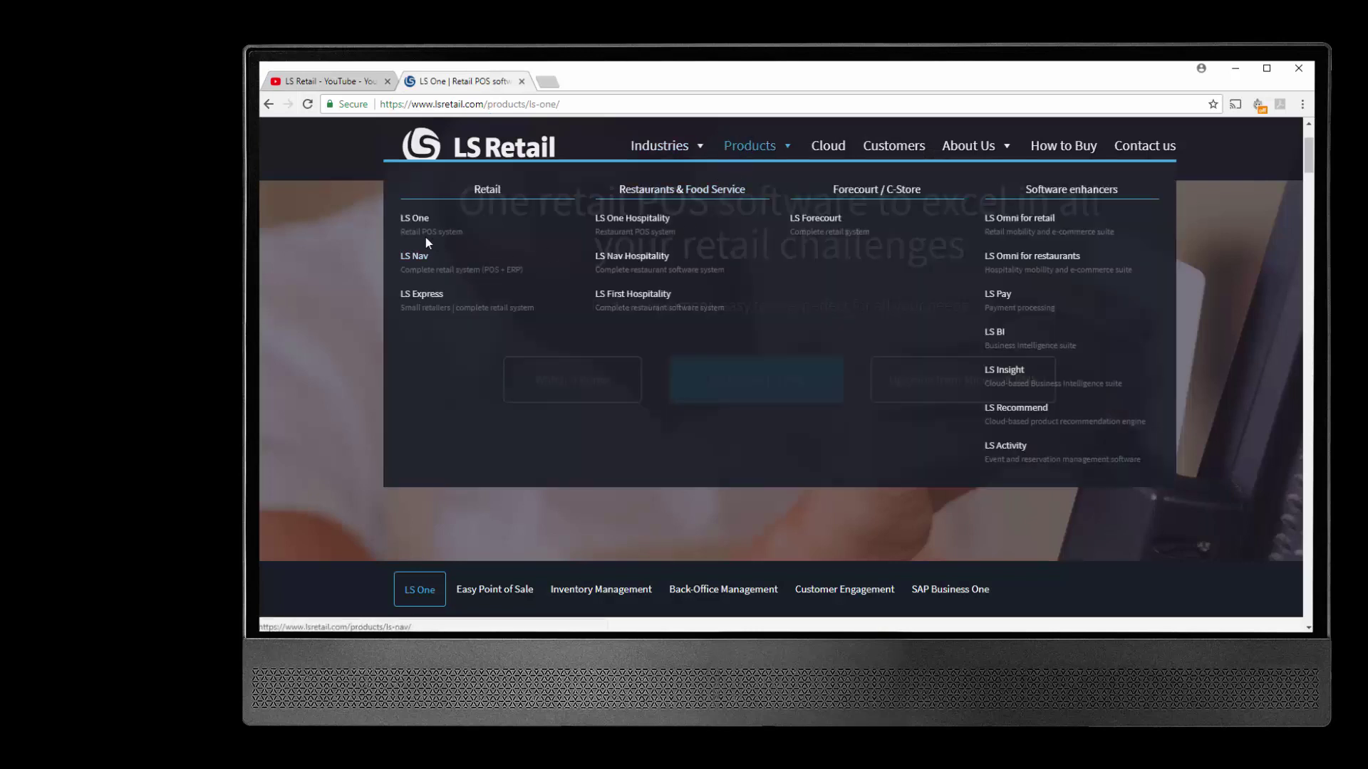
pyautogui.click(417, 217)
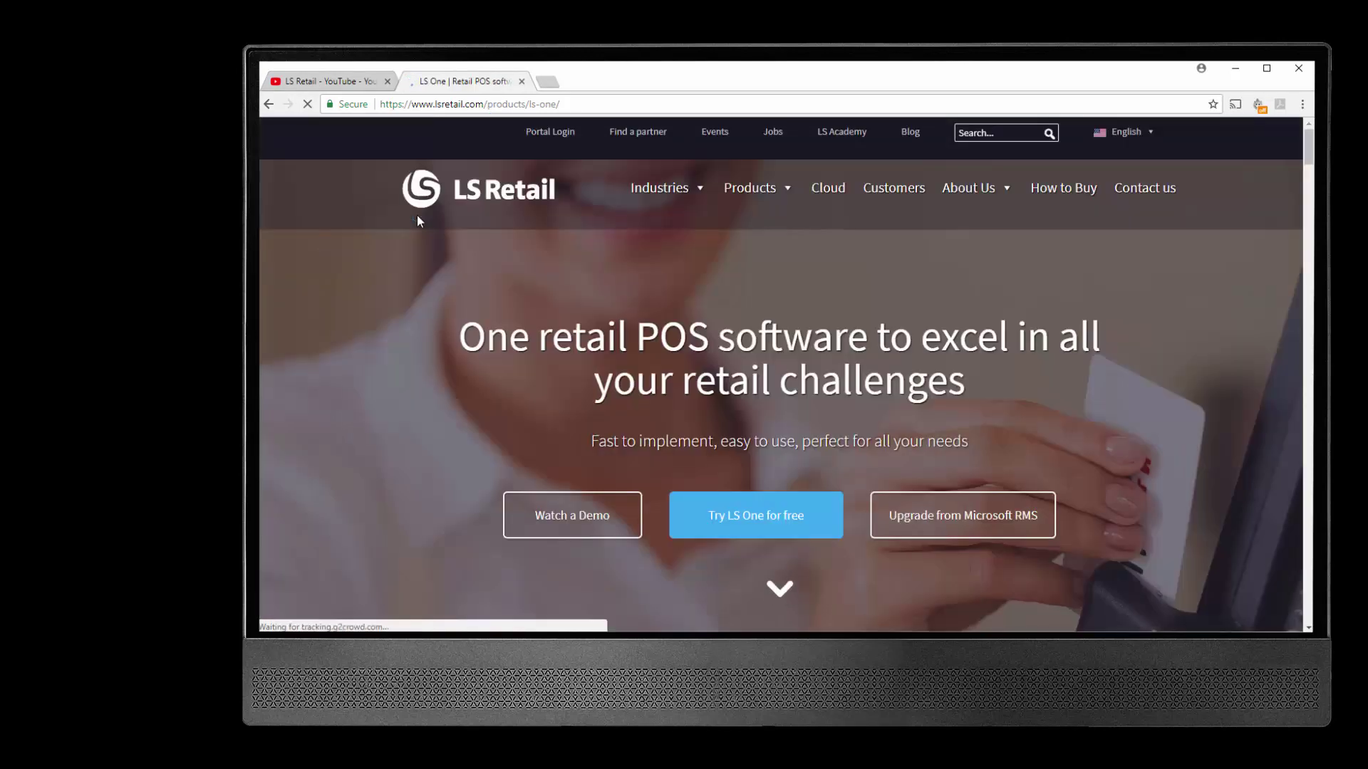